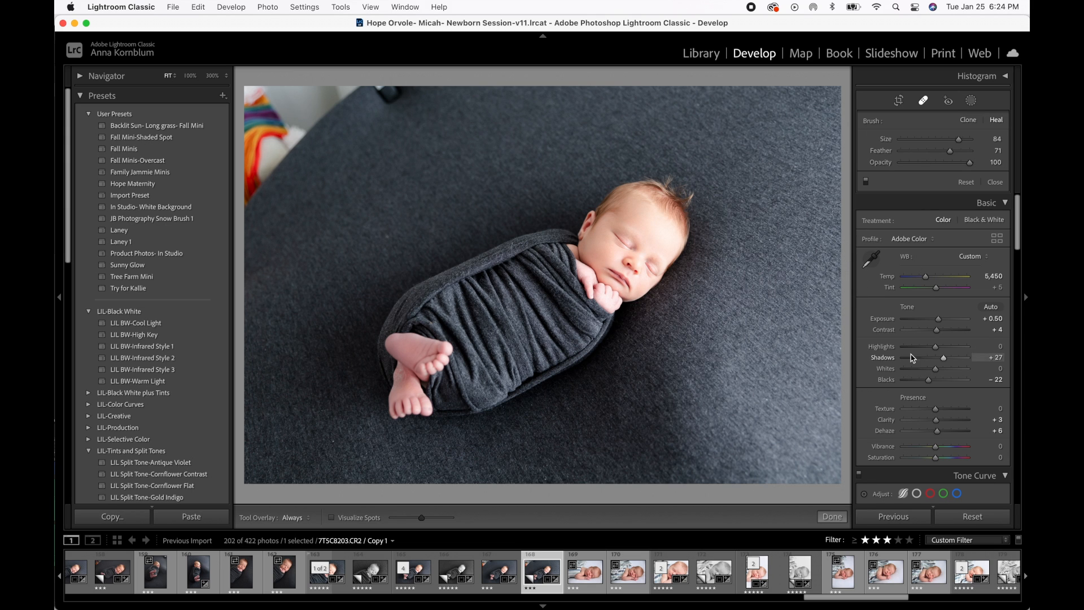
Step: Inspect the baby's hands and face at close range and close the Heal tool
scroll(1021, 232, "down", 5)
scroll(1019, 231, "up", 4)
mouse_move(1016, 229)
left_mouse_down()
mouse_move(1000, 322)
mouse_move(1002, 356)
mouse_move(1013, 360)
mouse_move(1017, 207)
left_mouse_up()
key("z")
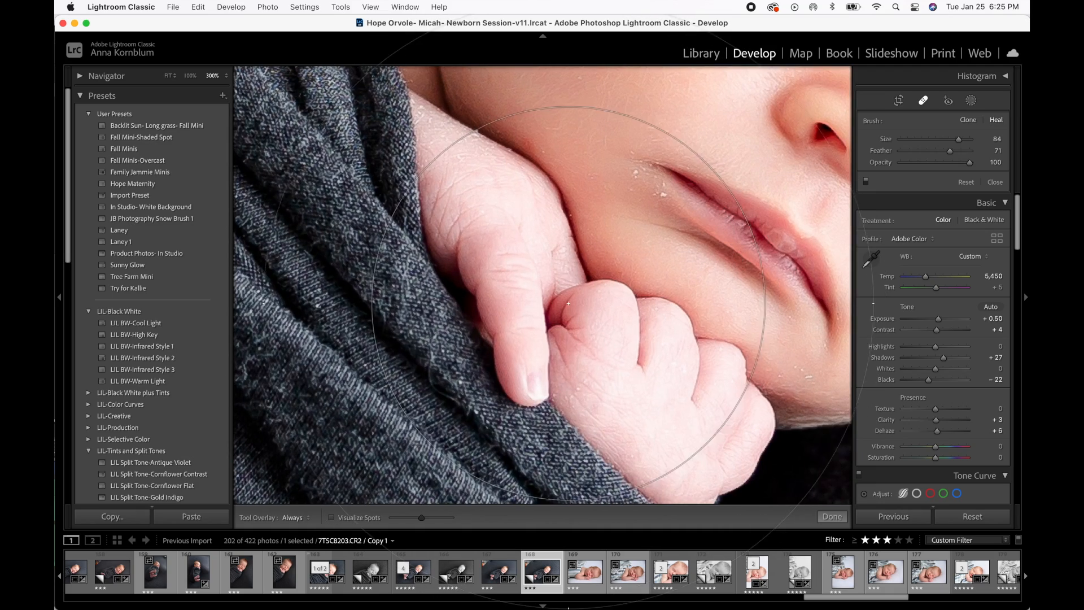
key("z")
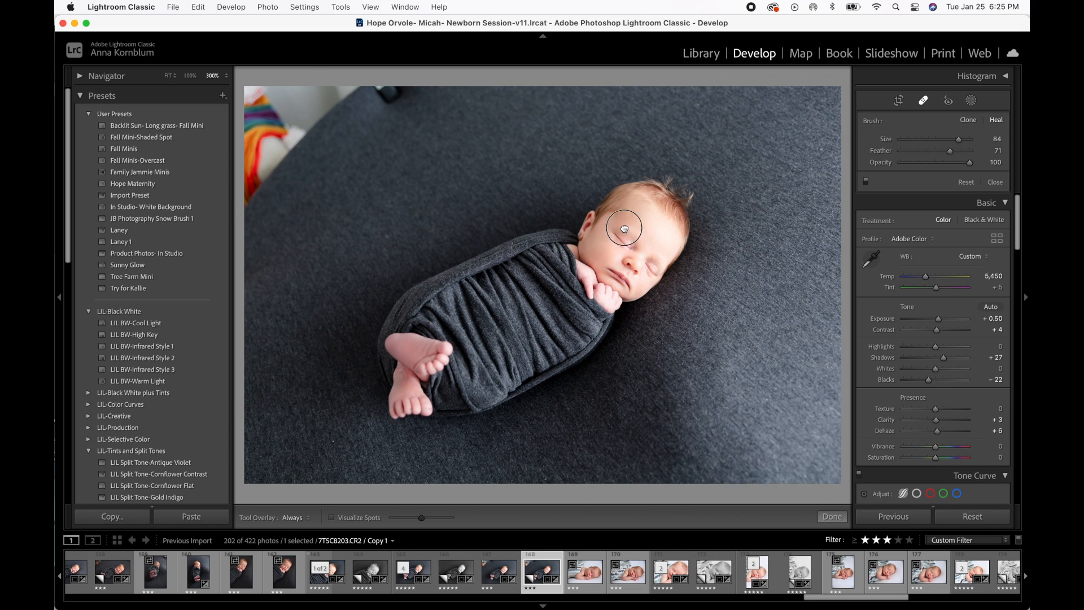
left_click(626, 228)
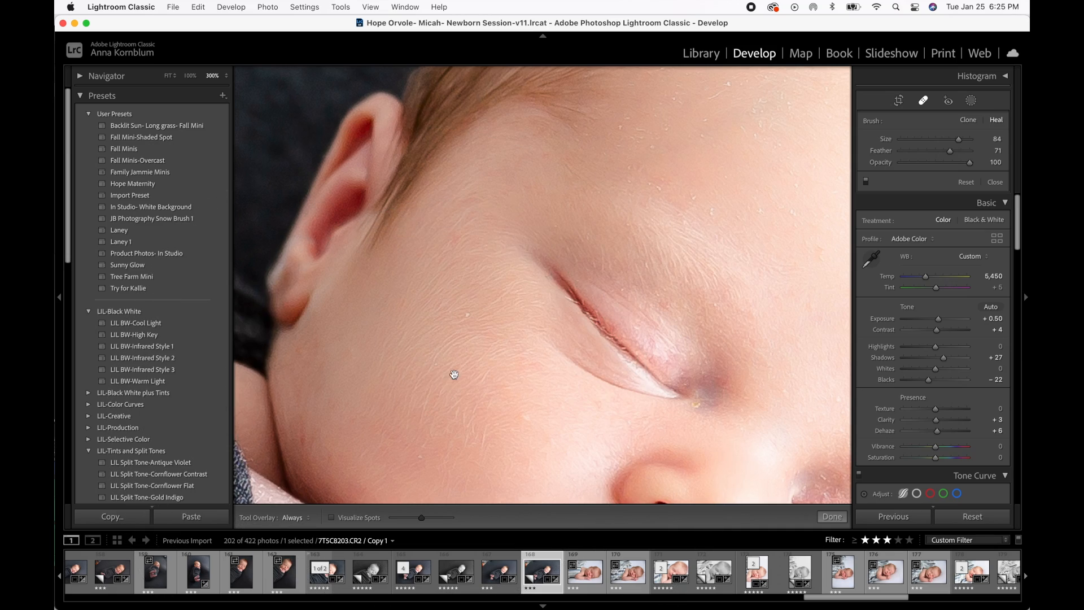
left_click(754, 460)
left_click(832, 516)
Step: Examine the skin around the baby's eyes, nose, mouth and forehead at 300% for dry flakes
left_click(627, 240)
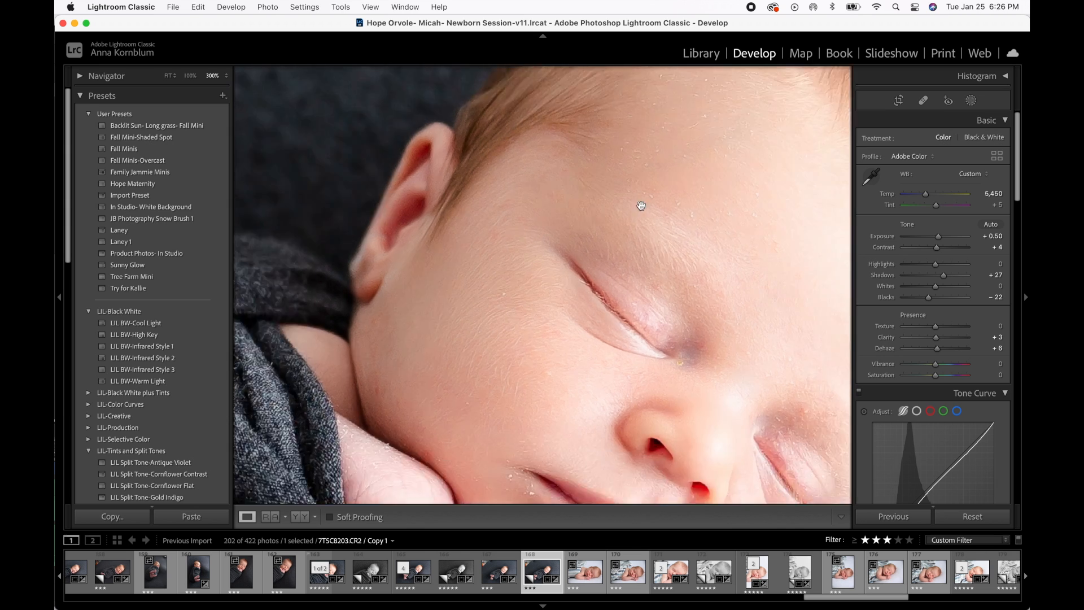
left_click_drag(763, 258, 644, 165)
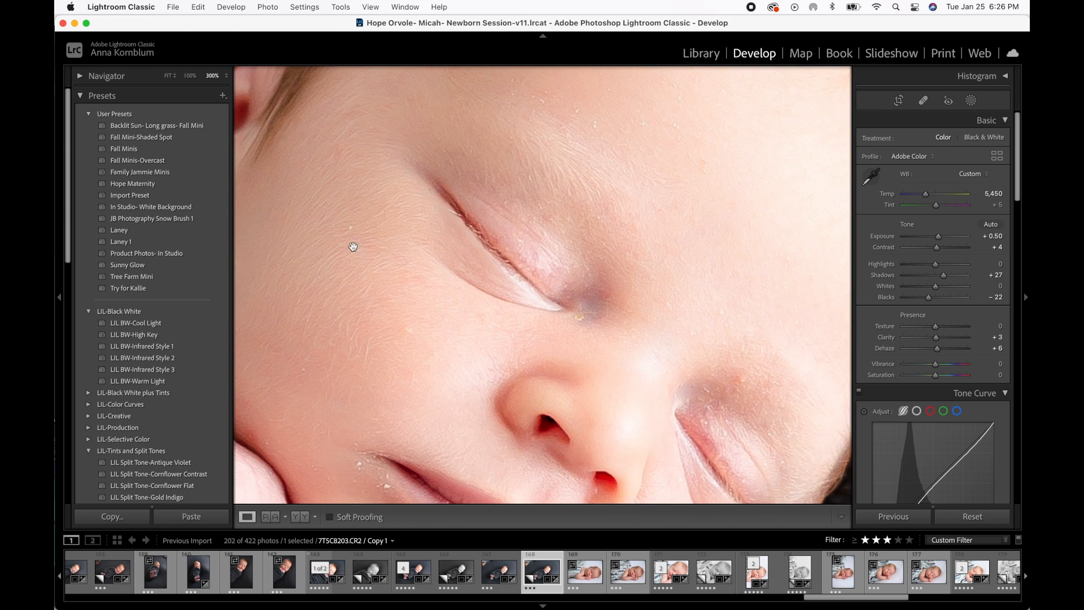
left_click(485, 342)
left_click(421, 346)
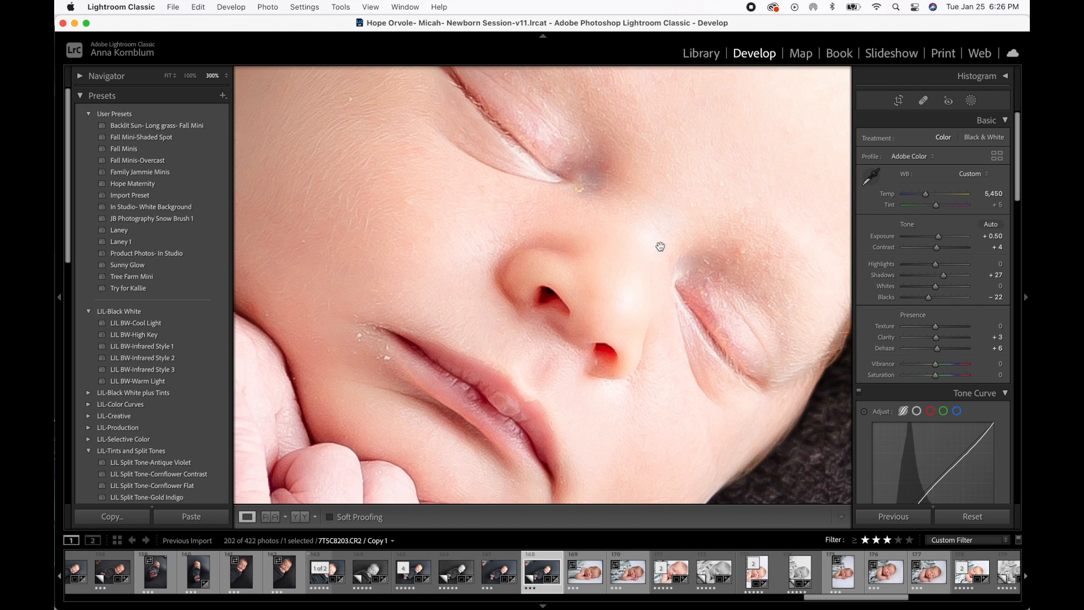
left_click(659, 255)
left_click(592, 424)
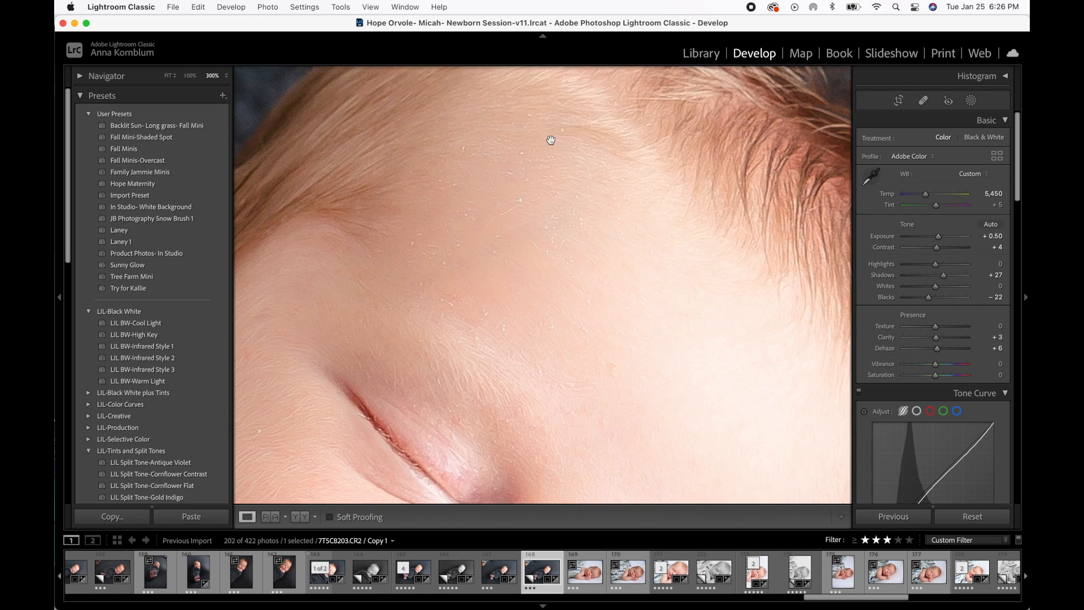
left_click(550, 194)
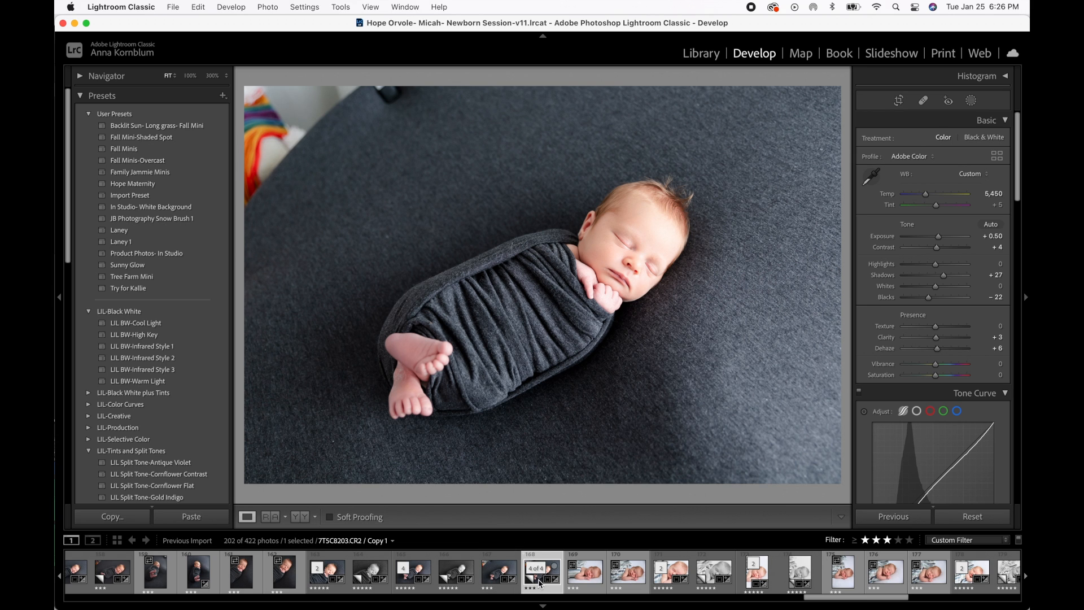
Step: Open the selected newborn photo for editing in Adobe Photoshop 2022
right_click(540, 583)
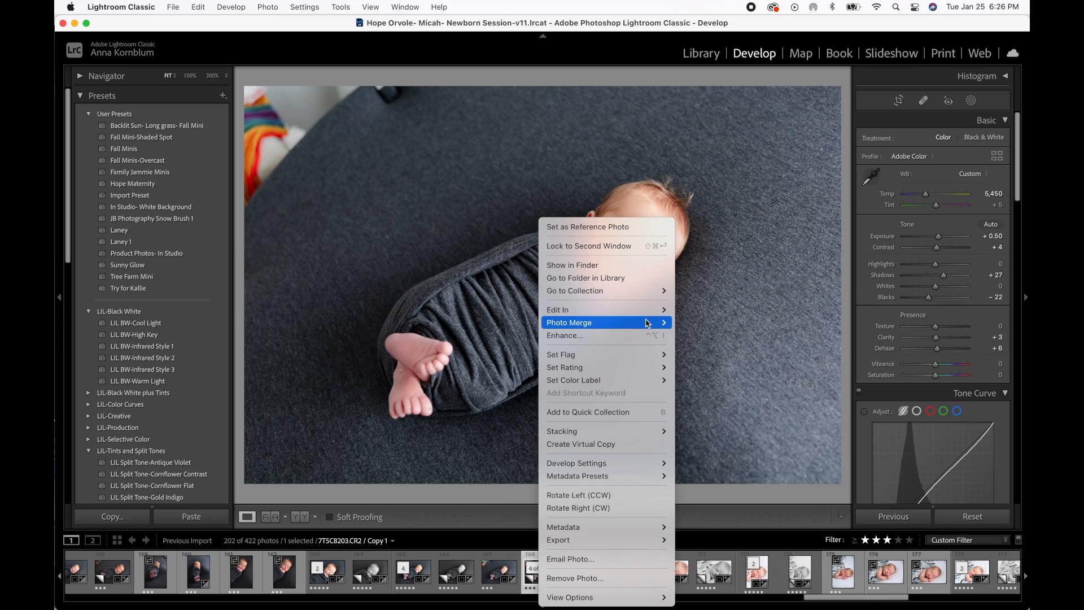
mouse_move(647, 316)
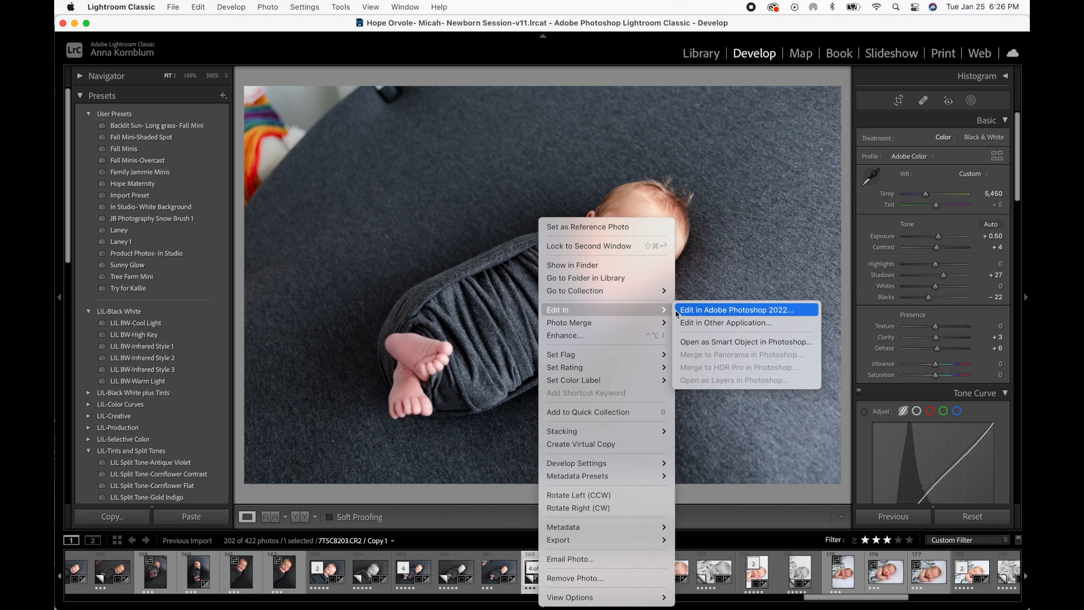
left_click(698, 311)
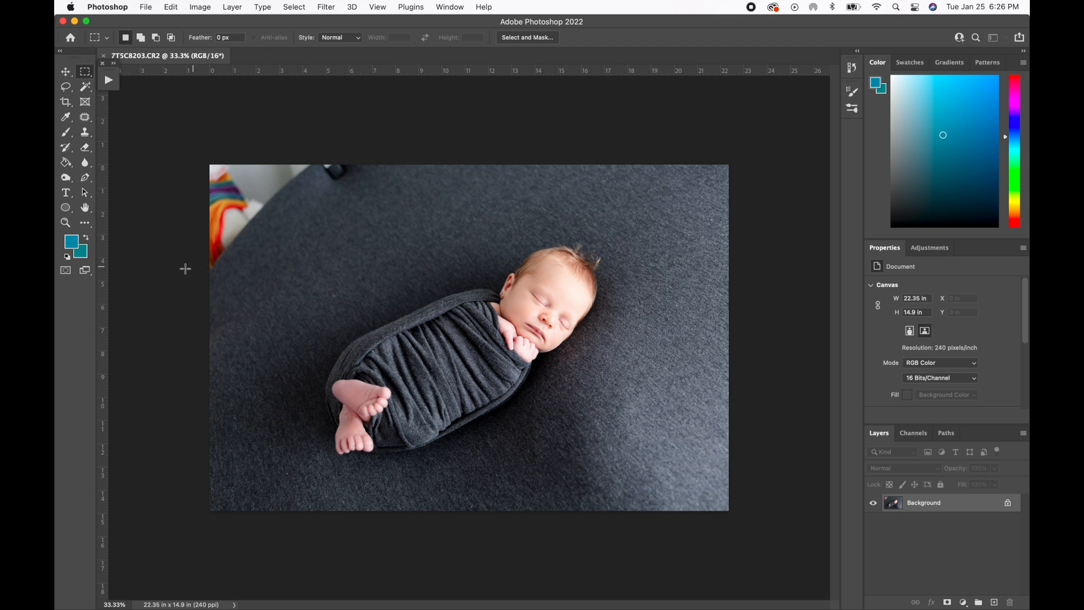
Step: Use the Patch tool to cover the rainbow blanket corner with nearby dark backdrop fabric, and remove the selection
left_click(85, 118)
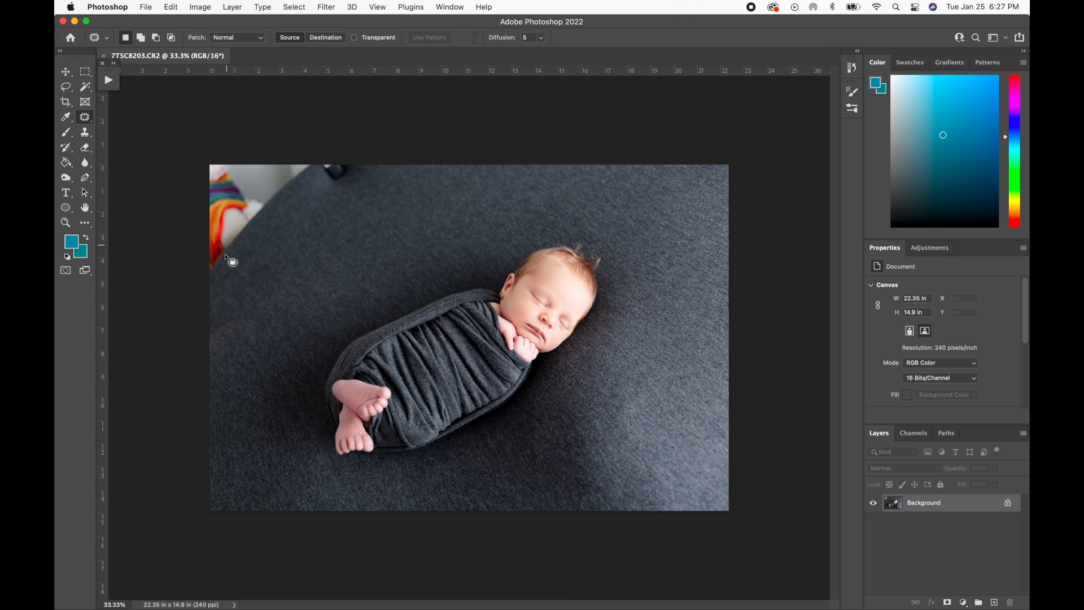
mouse_move(204, 291)
left_mouse_down()
mouse_move(230, 259)
mouse_move(346, 183)
mouse_move(358, 140)
mouse_move(250, 147)
mouse_move(190, 177)
mouse_move(209, 290)
mouse_move(245, 288)
left_mouse_up()
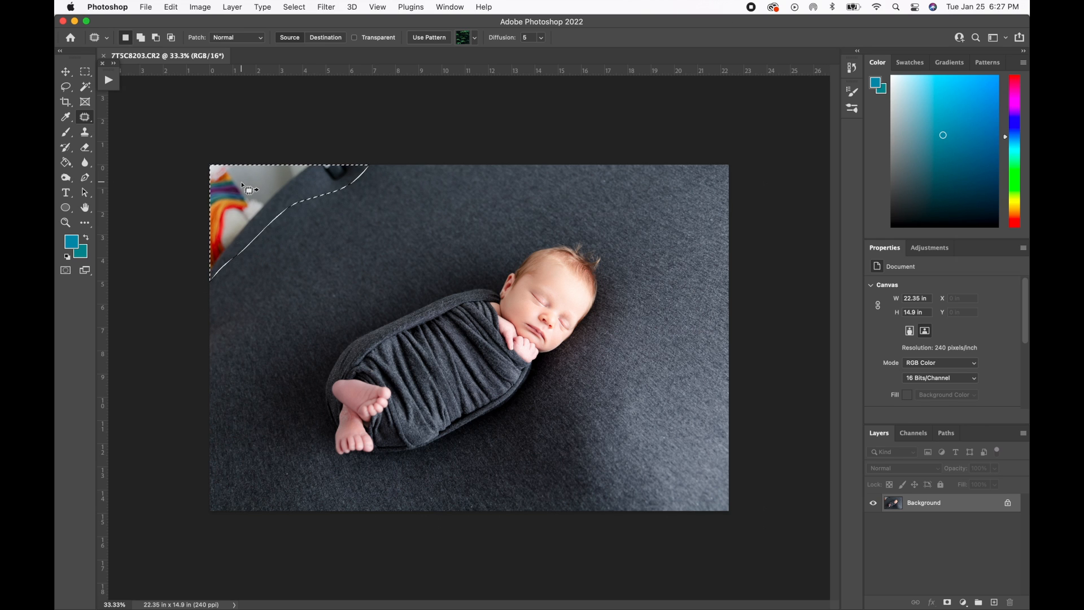
left_click_drag(248, 190, 358, 217)
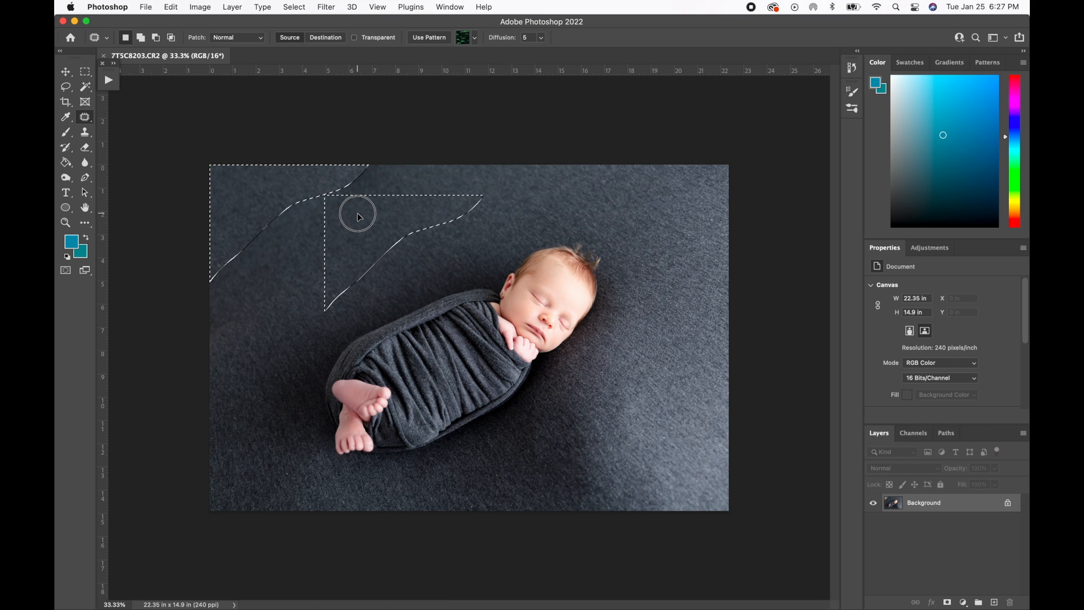
left_click_drag(358, 217, 362, 219)
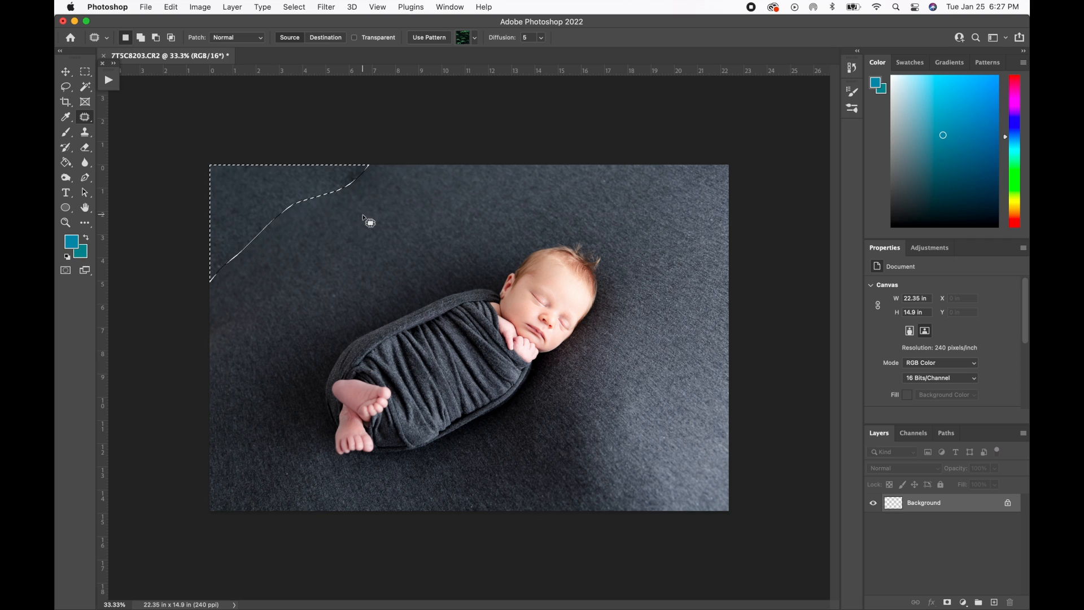
key("alt+BackSpace")
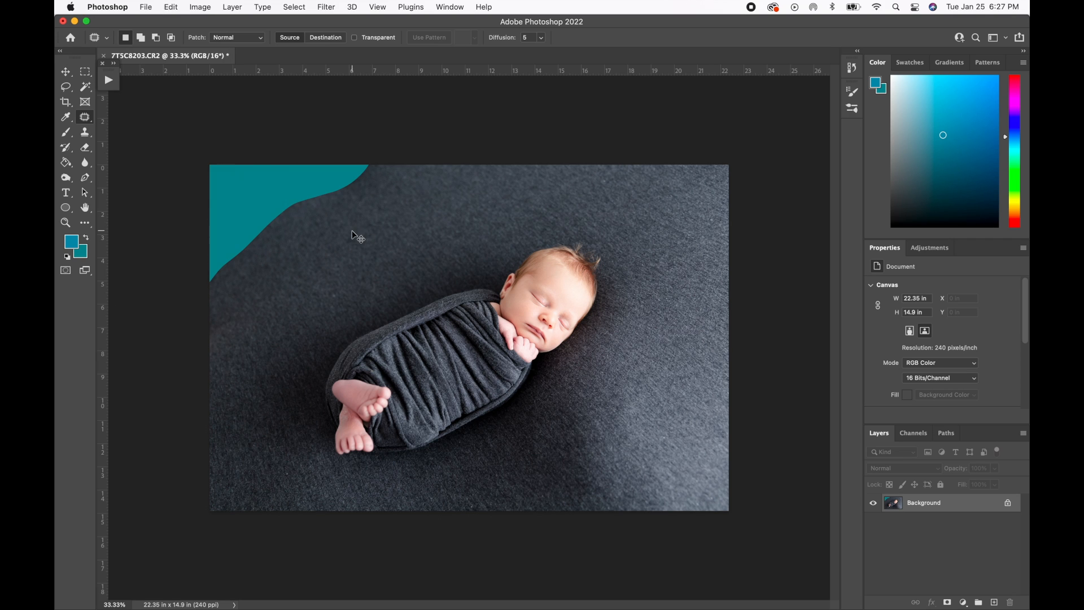
key("super+z")
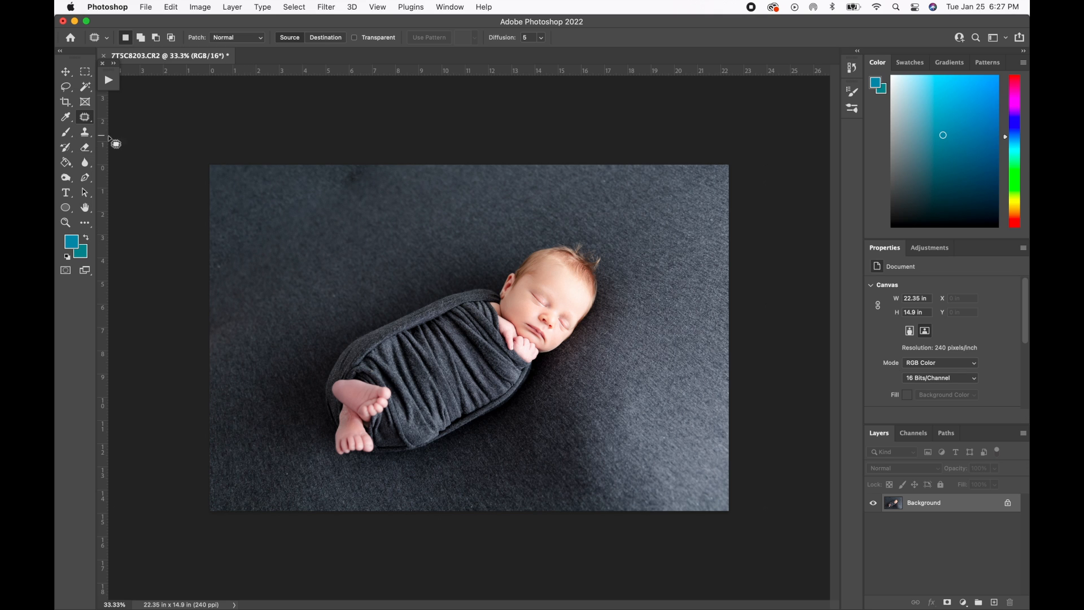
Step: Patch the uneven areas left around the backdrop's upper-left part with clean fabric texture
mouse_move(207, 362)
left_mouse_down()
mouse_move(257, 328)
mouse_move(246, 295)
mouse_move(210, 318)
mouse_move(206, 358)
mouse_move(229, 356)
left_mouse_up()
left_click_drag(255, 320, 322, 301)
mouse_move(361, 165)
left_mouse_down()
mouse_move(325, 187)
mouse_move(370, 203)
mouse_move(382, 162)
mouse_move(357, 188)
mouse_move(412, 221)
left_mouse_up()
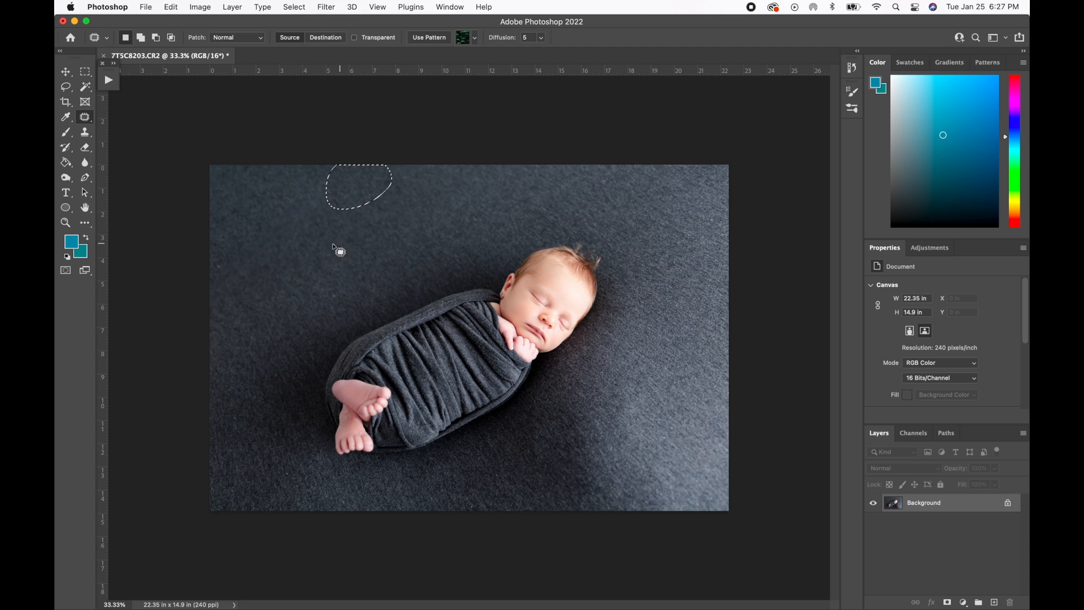
mouse_move(313, 185)
left_mouse_down()
mouse_move(226, 265)
mouse_move(239, 278)
mouse_move(328, 212)
mouse_move(312, 188)
left_mouse_up()
left_click_drag(309, 226, 290, 197)
left_click(326, 249)
mouse_move(333, 253)
left_mouse_down()
mouse_move(283, 239)
mouse_move(310, 252)
mouse_move(325, 234)
mouse_move(394, 215)
left_mouse_up()
left_click(368, 244)
Step: Patch the dry, flaky skin at the corner of the baby's mouth and on the lower cheek at 300% zoom
key("super+equal")
key("super+equal")
key("super+equal")
key("super+equal")
key("super+equal")
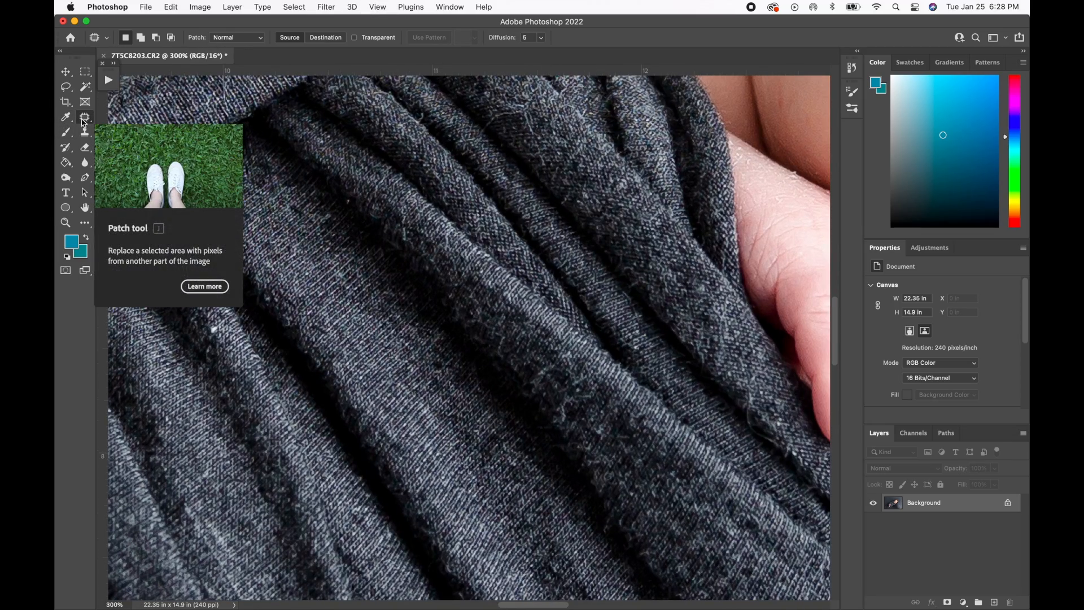
scroll(477, 260, "right", 5)
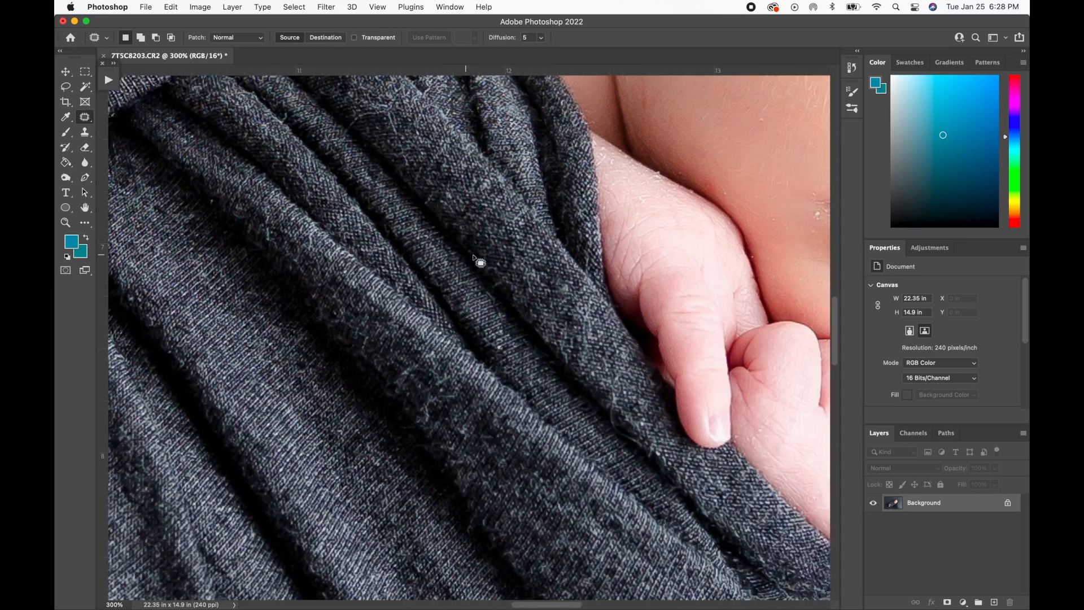
scroll(477, 260, "right", 15)
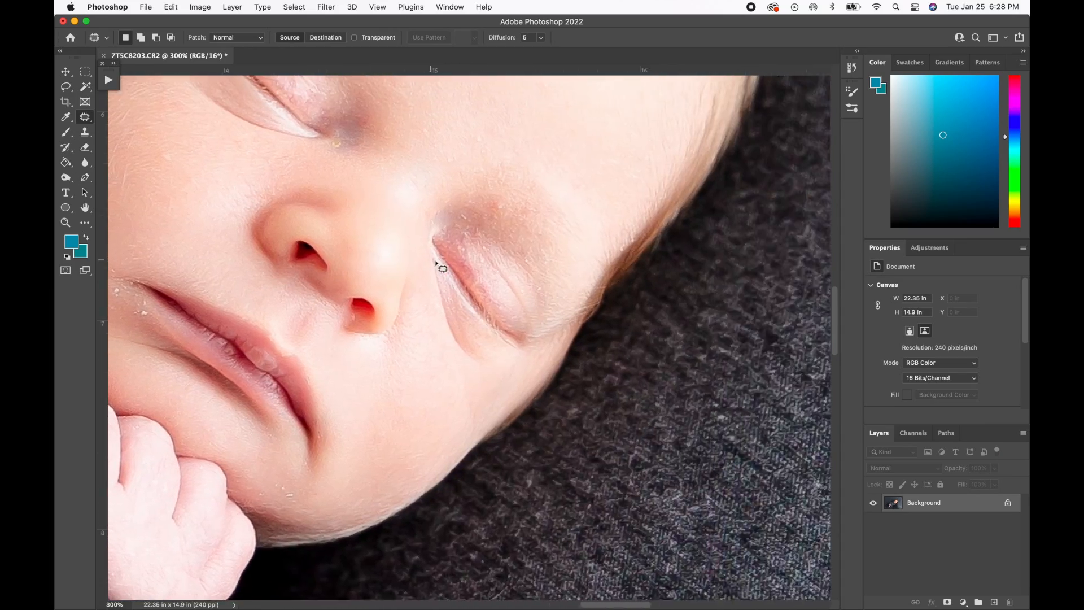
scroll(427, 264, "left", 15)
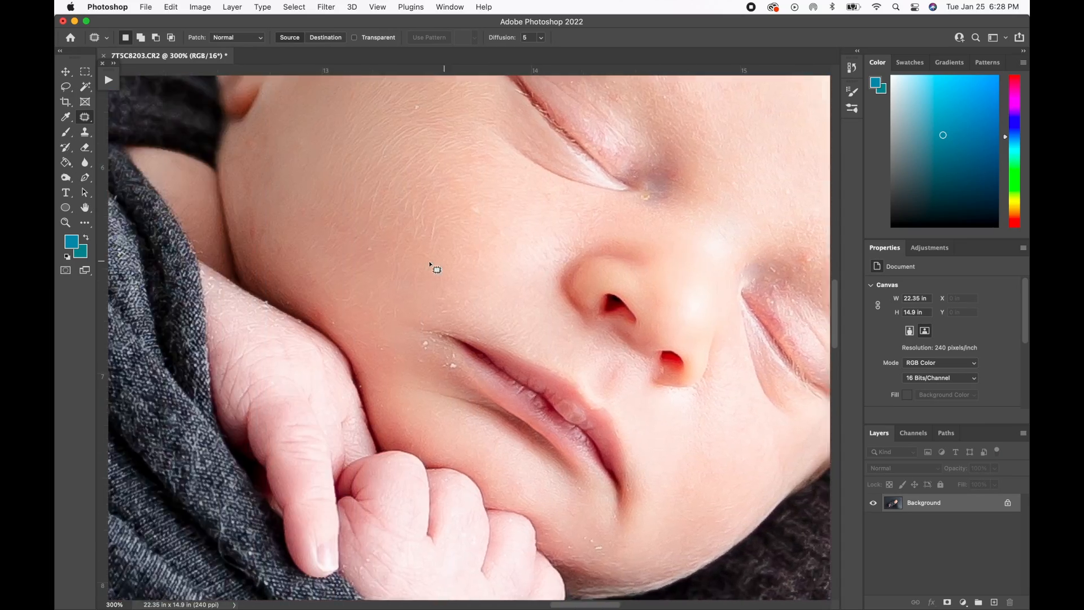
scroll(435, 266, "right", 3)
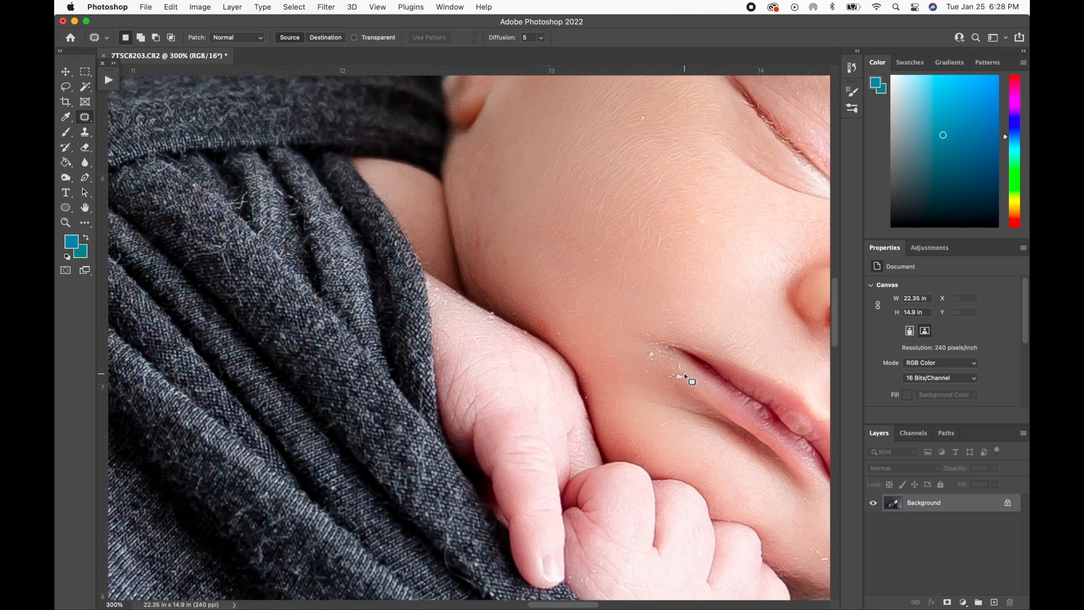
mouse_move(680, 371)
left_mouse_down()
mouse_move(648, 385)
mouse_move(651, 348)
mouse_move(654, 366)
mouse_move(651, 349)
mouse_move(629, 354)
mouse_move(648, 314)
left_mouse_up()
left_click_drag(607, 257, 602, 263)
left_click(566, 335)
mouse_move(607, 354)
left_mouse_down()
mouse_move(599, 360)
mouse_move(649, 366)
left_mouse_up()
mouse_move(648, 373)
left_mouse_down()
mouse_move(665, 382)
mouse_move(681, 373)
mouse_move(680, 360)
left_mouse_up()
left_click_drag(679, 367, 659, 367)
left_click_drag(588, 397, 584, 410)
Step: Patch the flakes along the edge of the baby's wrist where it meets the cheek, and clear the selection
mouse_move(496, 317)
left_mouse_down()
mouse_move(487, 314)
mouse_move(504, 319)
left_mouse_up()
mouse_move(497, 317)
left_mouse_down()
mouse_move(487, 287)
mouse_move(474, 307)
mouse_move(504, 318)
left_mouse_up()
left_click(520, 310)
mouse_move(529, 331)
left_mouse_down()
mouse_move(515, 327)
mouse_move(530, 331)
left_mouse_up()
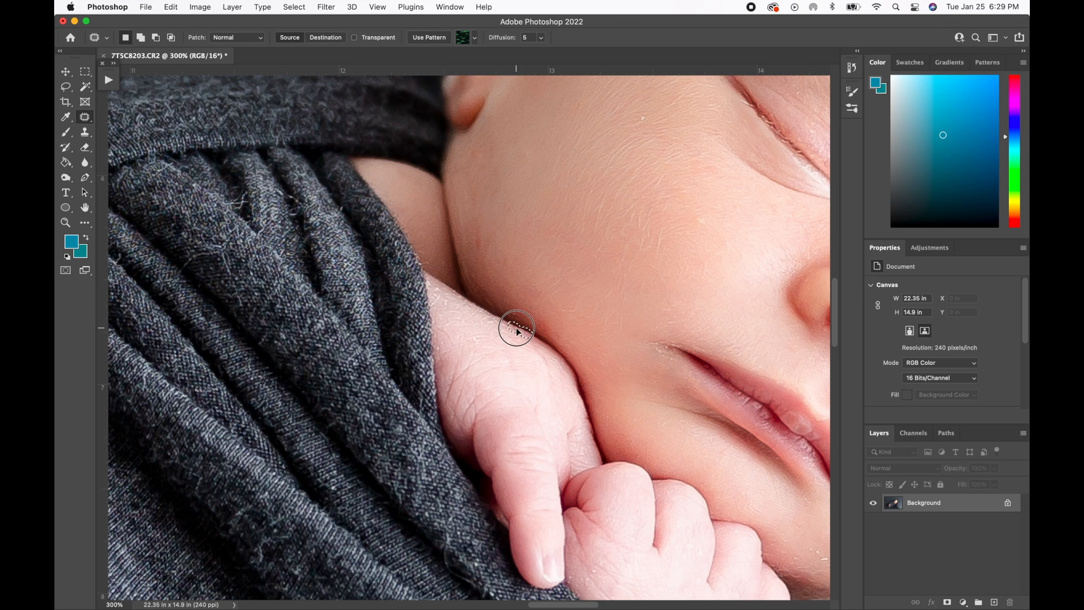
left_click_drag(516, 330, 514, 329)
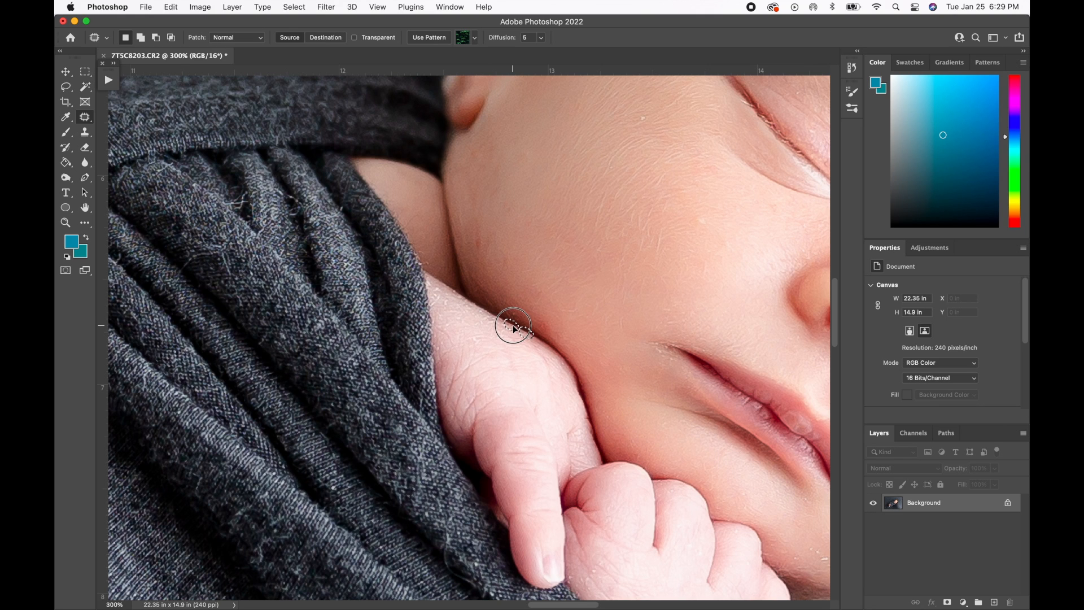
left_click(553, 320)
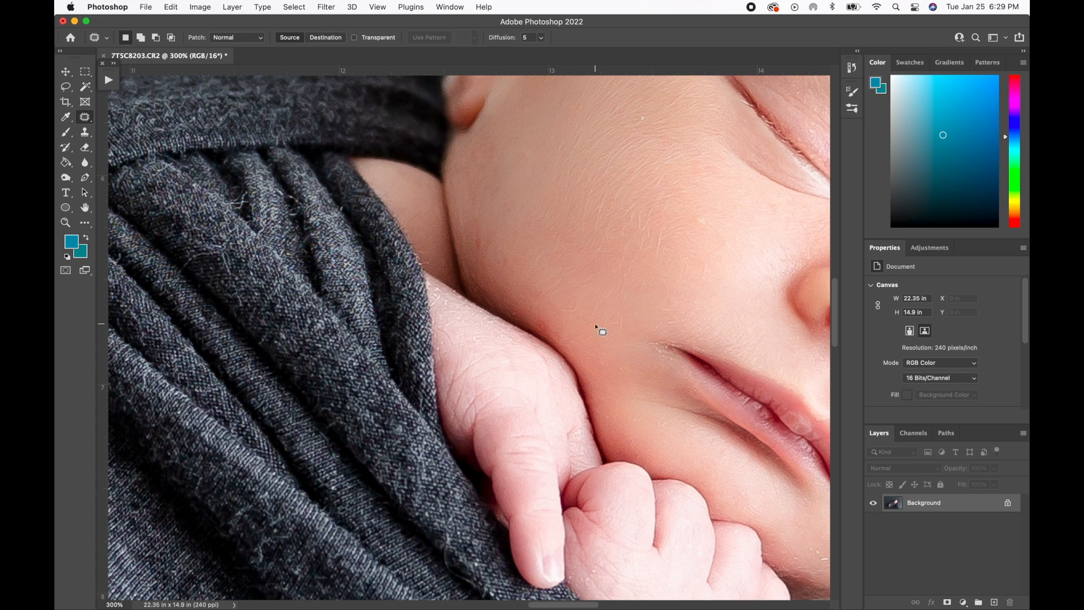
left_click_drag(517, 311, 517, 310)
left_click(541, 319)
Step: Patch the small white spots on the baby's cheek with clean skin
scroll(556, 309, "up", 5)
scroll(556, 309, "right", 4)
mouse_move(544, 240)
left_mouse_down()
mouse_move(542, 229)
mouse_move(523, 239)
left_mouse_up()
mouse_move(604, 338)
left_mouse_down()
mouse_move(590, 333)
mouse_move(590, 345)
left_mouse_up()
Step: Patch the first dry flakes on the temple side of the forehead beside the hairline
scroll(624, 358, "up", 10)
scroll(623, 358, "right", 8)
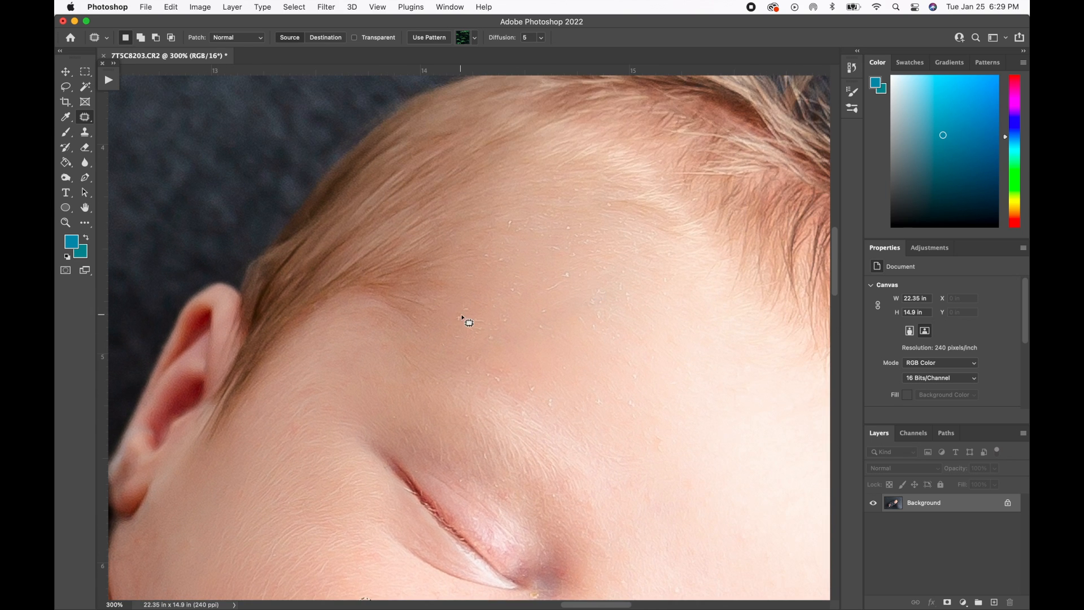
mouse_move(461, 314)
left_mouse_down()
mouse_move(456, 325)
mouse_move(461, 316)
left_mouse_up()
left_click_drag(460, 320, 463, 301)
left_click_drag(467, 309, 461, 304)
left_click_drag(495, 258, 493, 259)
left_click_drag(492, 263, 486, 263)
left_click_drag(503, 253, 502, 253)
Step: Patch the white flakes across the upper forehead just below the hairline
left_click_drag(502, 262, 486, 272)
left_click_drag(567, 267, 570, 270)
mouse_move(565, 276)
left_mouse_down()
mouse_move(573, 298)
mouse_move(564, 281)
left_mouse_up()
left_click_drag(555, 287, 556, 269)
left_click_drag(512, 217, 515, 221)
mouse_move(510, 223)
left_mouse_down()
mouse_move(506, 233)
mouse_move(537, 229)
left_mouse_up()
left_click_drag(535, 232, 532, 232)
left_click_drag(572, 223, 572, 224)
left_click_drag(567, 227, 565, 230)
left_click_drag(614, 202, 614, 202)
left_click_drag(611, 206, 624, 218)
Step: Patch the flakes from the middle of the forehead down to the area above the eyebrow
left_click_drag(592, 295, 596, 298)
mouse_move(590, 302)
left_mouse_down()
mouse_move(576, 323)
mouse_move(545, 306)
left_mouse_up()
left_click_drag(543, 312, 562, 323)
left_click_drag(544, 324, 542, 325)
left_click(552, 399)
left_click_drag(529, 383, 491, 369)
left_click_drag(489, 374, 498, 365)
left_click_drag(567, 361, 566, 363)
mouse_move(564, 367)
left_mouse_down()
mouse_move(541, 384)
mouse_move(631, 404)
left_mouse_up()
Step: Patch the scattered specks between the temple and the outer end of the eyebrow
left_click(488, 333)
left_click_drag(506, 364, 507, 365)
left_click_drag(506, 371, 524, 363)
left_click_drag(505, 314, 508, 316)
left_click_drag(509, 323, 528, 331)
left_click_drag(504, 288, 507, 289)
mouse_move(514, 293)
left_mouse_down()
mouse_move(530, 309)
mouse_move(496, 298)
mouse_move(481, 325)
left_mouse_up()
left_click_drag(480, 322, 516, 332)
mouse_move(470, 333)
left_mouse_down()
mouse_move(484, 329)
mouse_move(468, 327)
mouse_move(489, 340)
mouse_move(469, 356)
mouse_move(477, 351)
mouse_move(455, 333)
left_mouse_up()
left_click_drag(459, 337, 472, 320)
Step: Patch the remaining small flakes over the center and top of the forehead with smooth skin
left_click_drag(547, 247, 538, 249)
mouse_move(538, 253)
left_mouse_down()
mouse_move(551, 277)
mouse_move(526, 260)
mouse_move(581, 254)
left_mouse_up()
left_click_drag(574, 256, 557, 268)
left_click_drag(627, 291, 633, 303)
mouse_move(630, 300)
left_mouse_down()
mouse_move(653, 312)
mouse_move(594, 312)
mouse_move(615, 321)
mouse_move(595, 303)
mouse_move(618, 310)
mouse_move(588, 297)
mouse_move(604, 287)
mouse_move(614, 302)
mouse_move(577, 309)
left_mouse_up()
left_click_drag(584, 320, 571, 328)
left_click(599, 324)
mouse_move(556, 336)
left_mouse_down()
mouse_move(632, 336)
mouse_move(636, 385)
mouse_move(642, 376)
mouse_move(629, 357)
left_mouse_up()
mouse_move(629, 363)
left_mouse_down()
mouse_move(647, 364)
mouse_move(654, 350)
left_mouse_up()
mouse_move(578, 187)
left_mouse_down()
mouse_move(561, 191)
mouse_move(582, 229)
mouse_move(577, 219)
left_mouse_up()
left_click_drag(580, 223, 567, 222)
left_click_drag(473, 368, 463, 368)
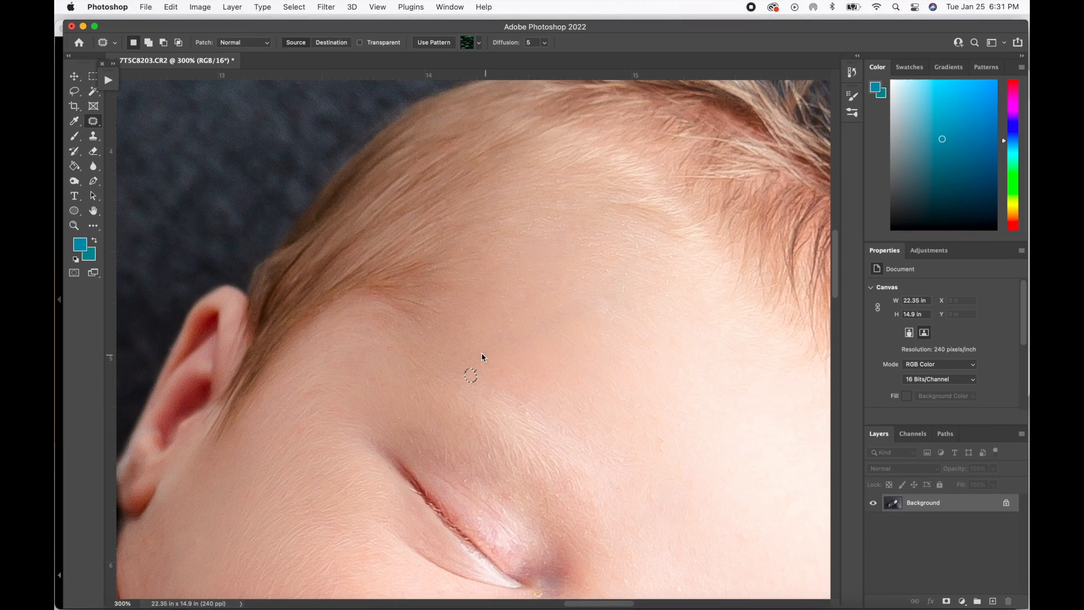
Step: Patch the specks by the eyebrow and the yellow spot at the inner corner of the eye nearer the ear
scroll(483, 348, "down", 5)
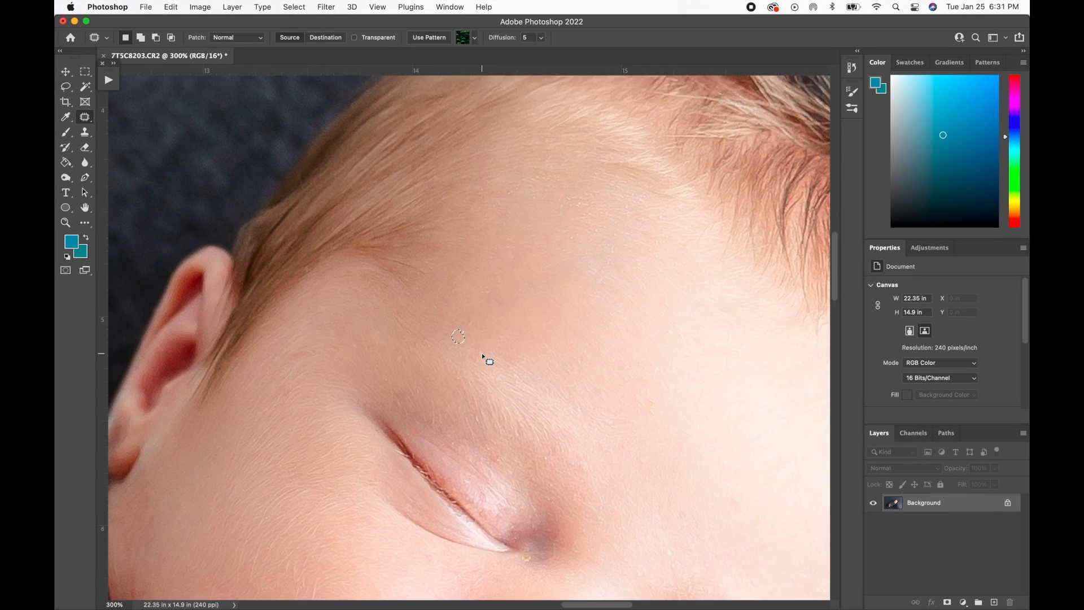
left_click_drag(476, 319, 455, 281)
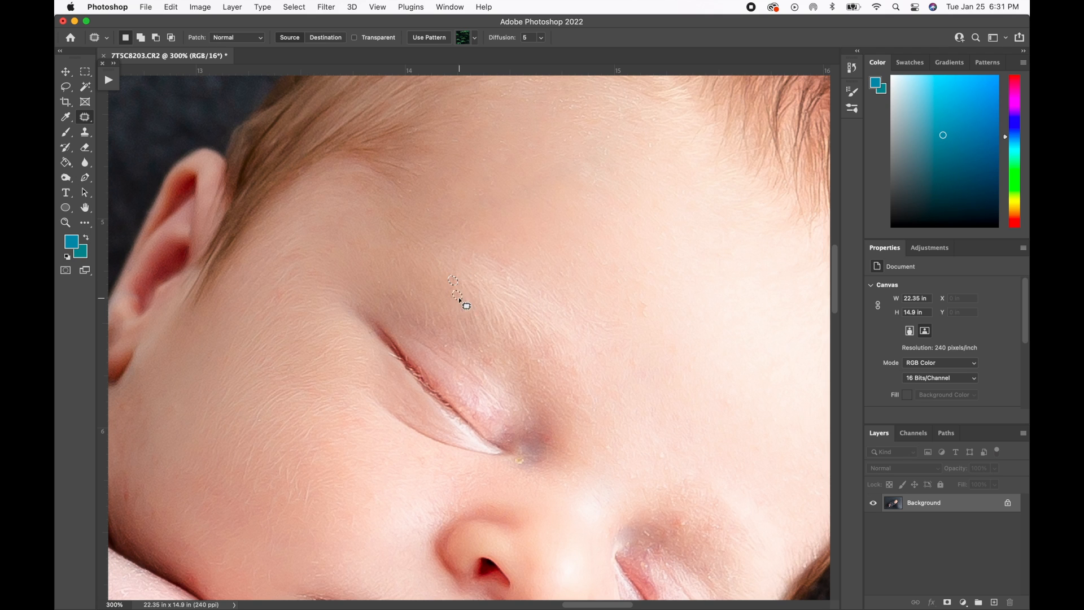
mouse_move(536, 446)
left_mouse_down()
mouse_move(523, 455)
mouse_move(529, 465)
mouse_move(525, 446)
left_mouse_up()
left_click_drag(542, 363, 544, 377)
Step: Patch the dry specks around the bridge of the nose and on the other eye's brow and eyelid
scroll(554, 296, "right", 5)
scroll(553, 296, "down", 3)
left_click_drag(574, 263, 576, 267)
left_click_drag(613, 484, 597, 464)
mouse_move(590, 421)
left_mouse_down()
mouse_move(593, 407)
mouse_move(595, 417)
left_mouse_up()
scroll(613, 430, "down", 3)
scroll(613, 430, "right", 2)
scroll(615, 432, "down", 3)
scroll(616, 433, "right", 2)
left_click_drag(590, 462, 562, 480)
left_click_drag(545, 428, 542, 419)
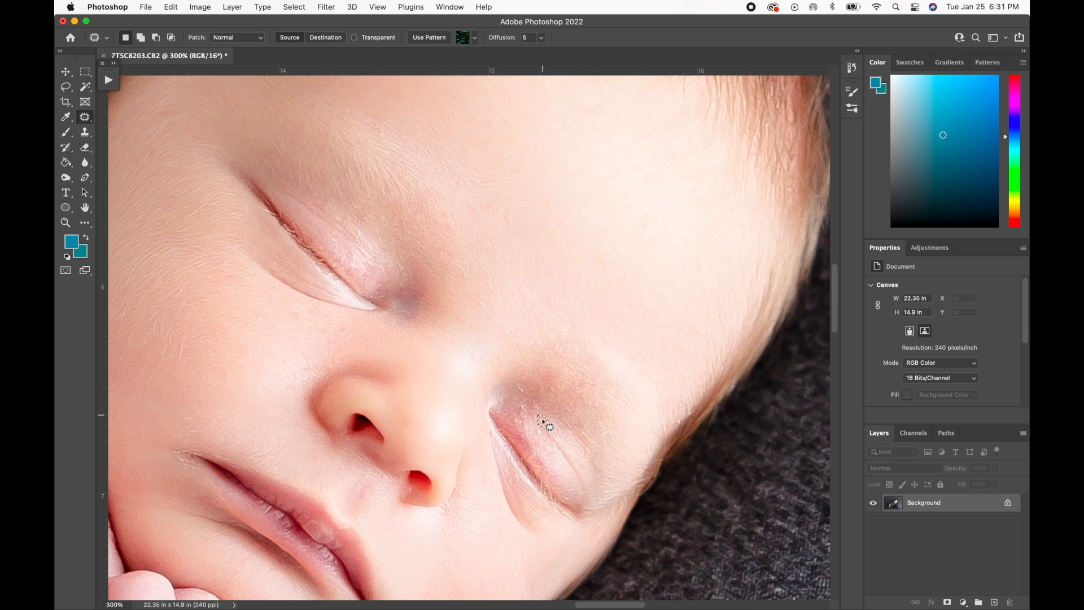
Step: Patch the leftover dry skin beside and just above the corner of the mouth
scroll(557, 407, "down", 3)
scroll(557, 407, "left", 5)
left_click_drag(322, 385, 307, 375)
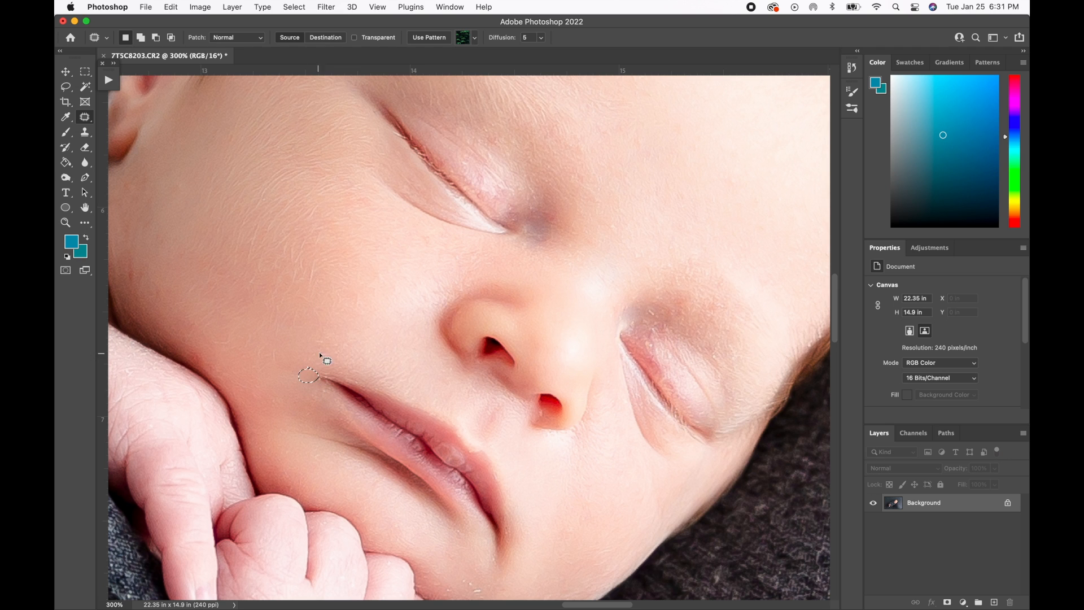
key("super+d")
mouse_move(310, 351)
left_mouse_down()
mouse_move(350, 353)
mouse_move(349, 361)
mouse_move(314, 348)
left_mouse_up()
mouse_move(331, 351)
left_mouse_down()
mouse_move(359, 362)
mouse_move(329, 341)
left_mouse_up()
Step: Look over the forehead, eyes, mouth and chin for any remaining dry flakes
scroll(365, 342, "up", 1)
scroll(364, 342, "right", 1)
scroll(364, 342, "up", 10)
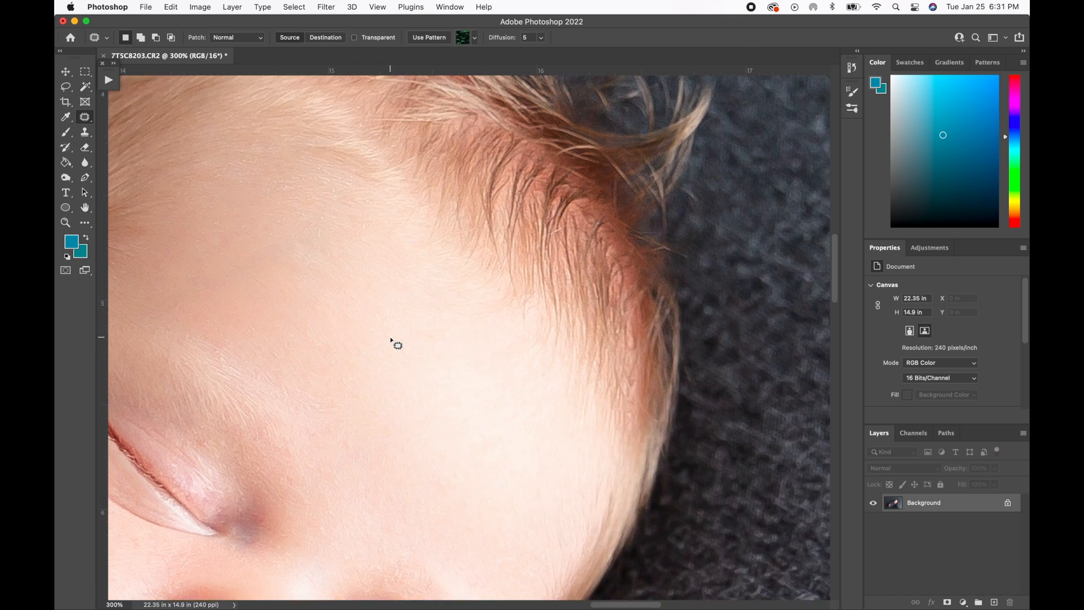
scroll(391, 340, "down", 8)
scroll(390, 340, "down", 1)
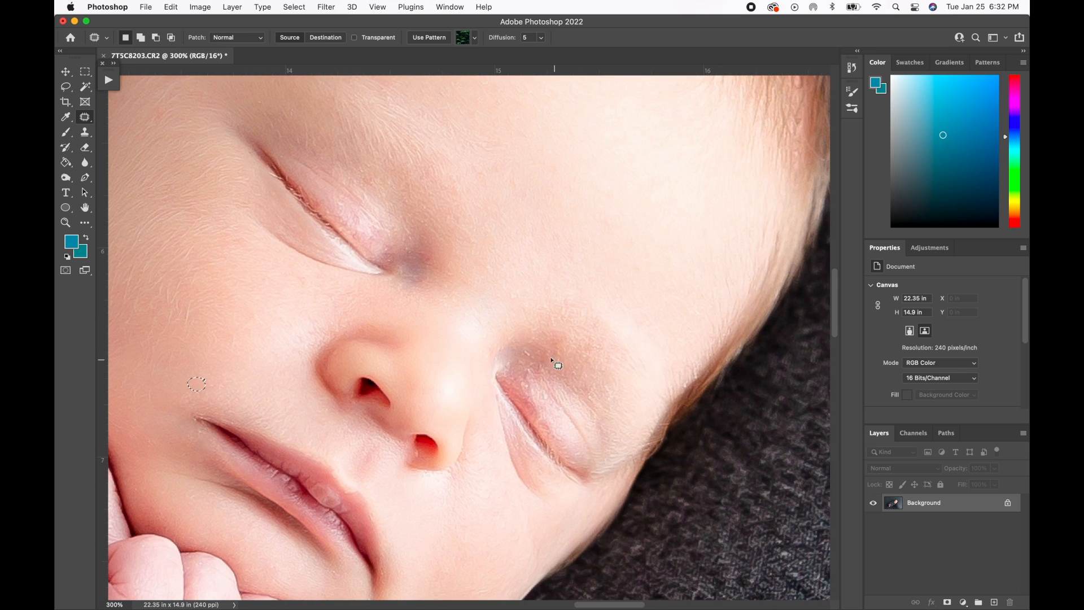
scroll(526, 385, "down", 10)
scroll(526, 385, "left", 3)
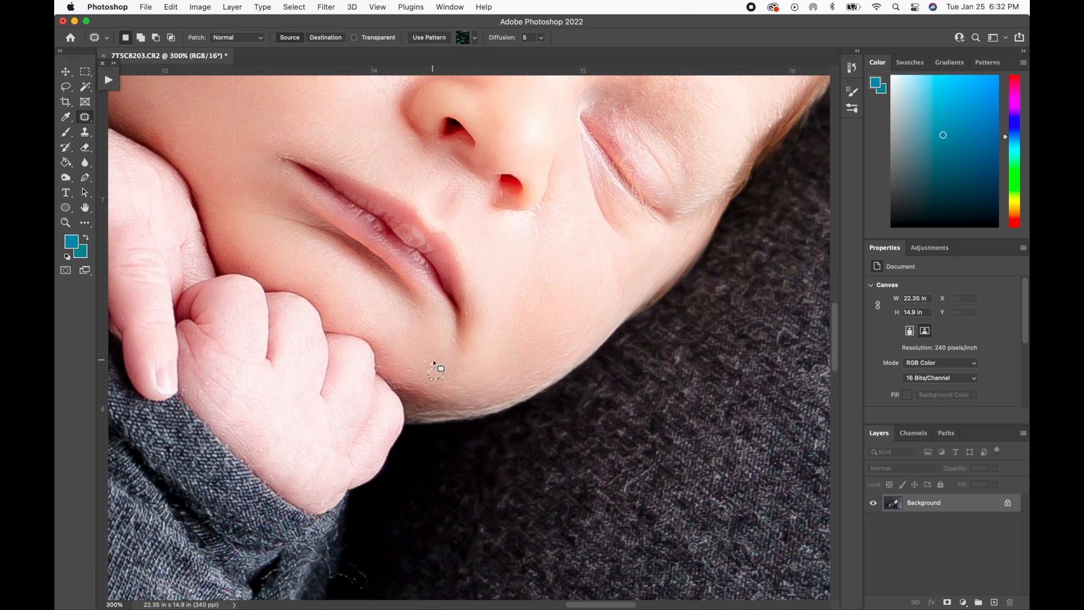
Step: Patch the small dry spots on the chin below the mouth and on the back of the curled hand
left_click_drag(434, 362, 432, 363)
mouse_move(431, 364)
left_mouse_down()
mouse_move(451, 367)
mouse_move(406, 368)
mouse_move(428, 373)
left_mouse_up()
left_click(428, 339)
mouse_move(205, 380)
left_mouse_down()
mouse_move(207, 408)
mouse_move(195, 388)
left_mouse_up()
left_click_drag(202, 397, 222, 399)
Step: Look over the face and hands close up and at 100% for missed flakes, and clear the leftover selection
scroll(259, 459, "up", 10)
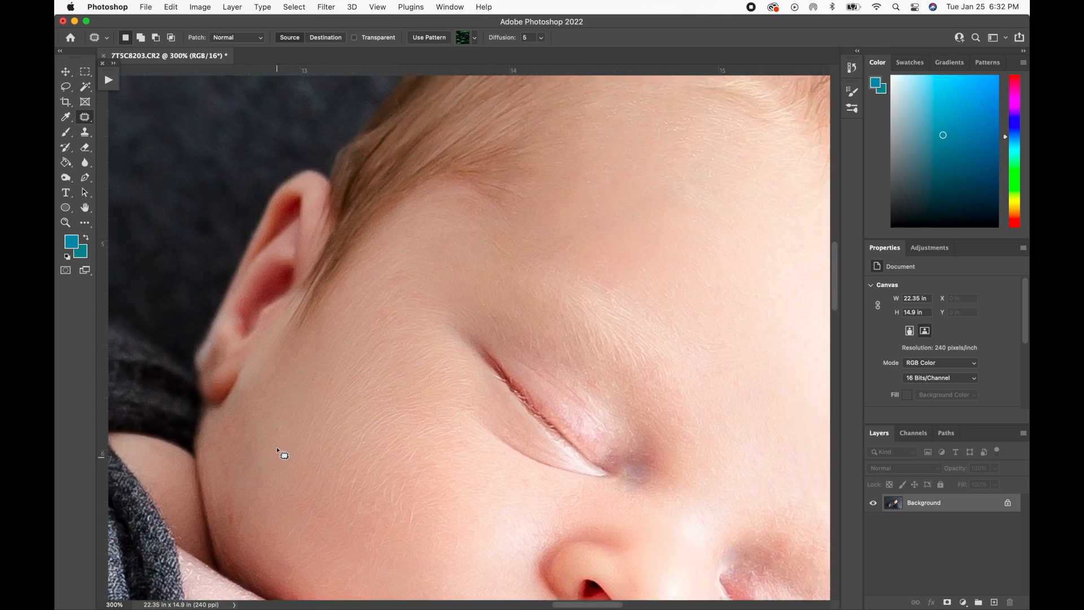
scroll(287, 458, "down", 10)
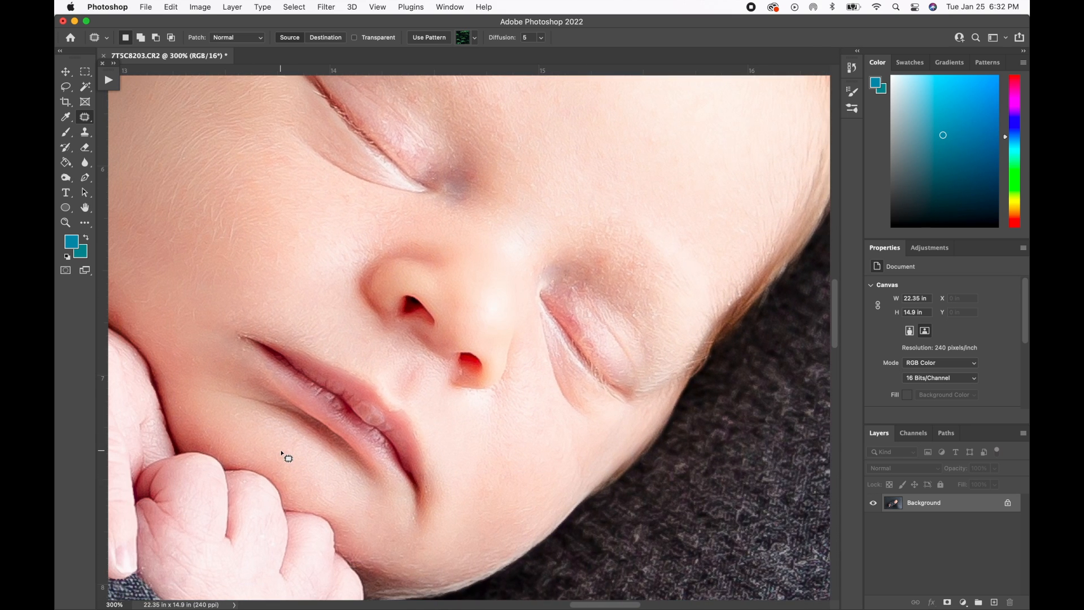
scroll(284, 456, "down", 3)
scroll(284, 456, "left", 2)
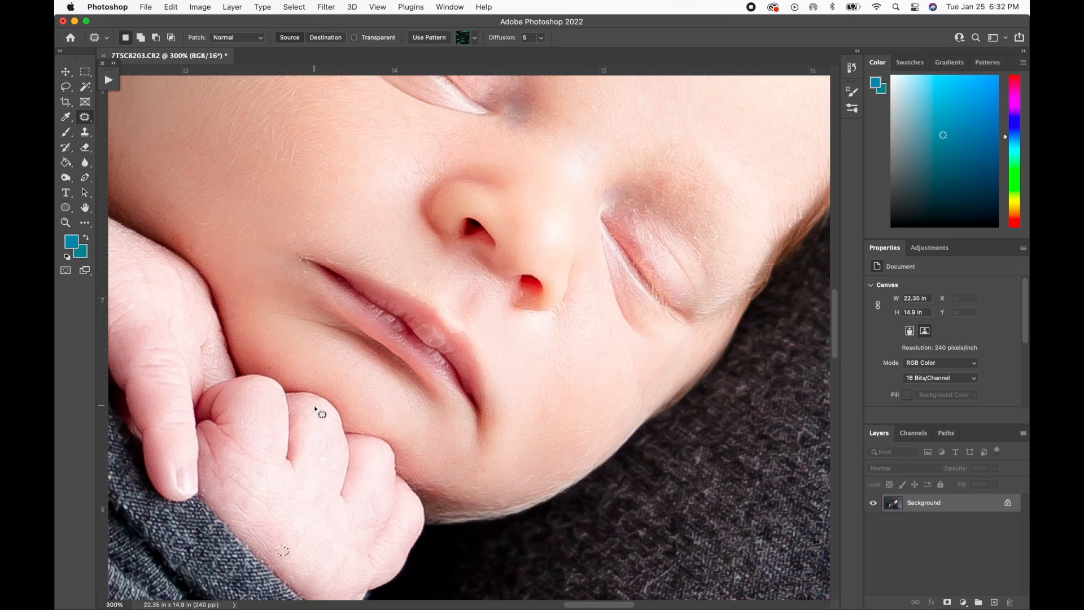
key("super+1")
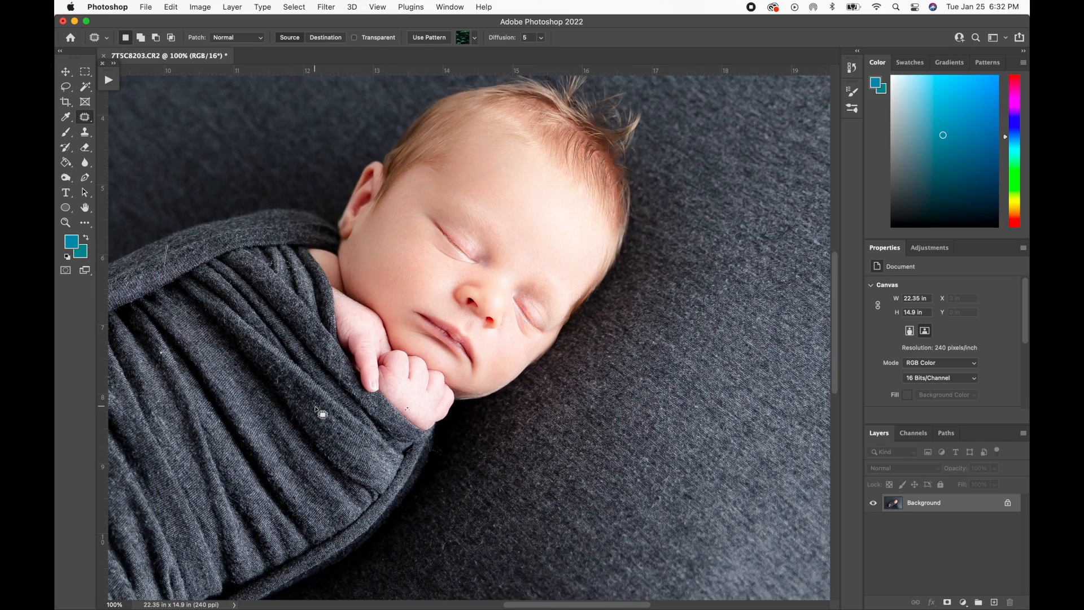
scroll(318, 411, "left", 2)
scroll(318, 411, "down", 1)
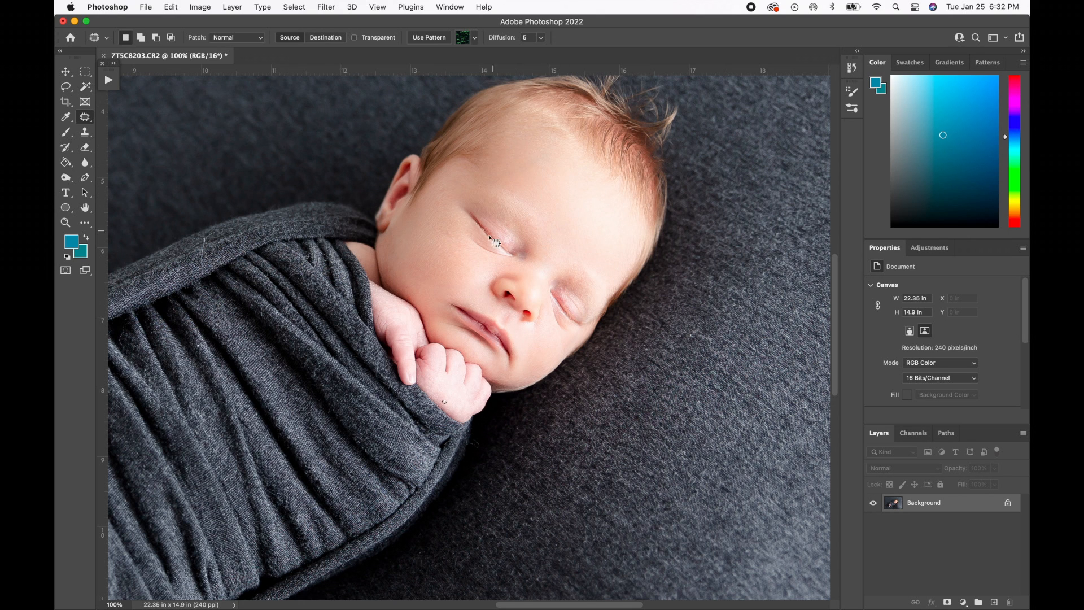
key("super+d")
Step: Outline the uppermost flaky area on the lower foot's ankle with the Patch tool at 400% zoom
scroll(458, 270, "left", 10)
scroll(463, 273, "down", 4)
scroll(463, 274, "left", 4)
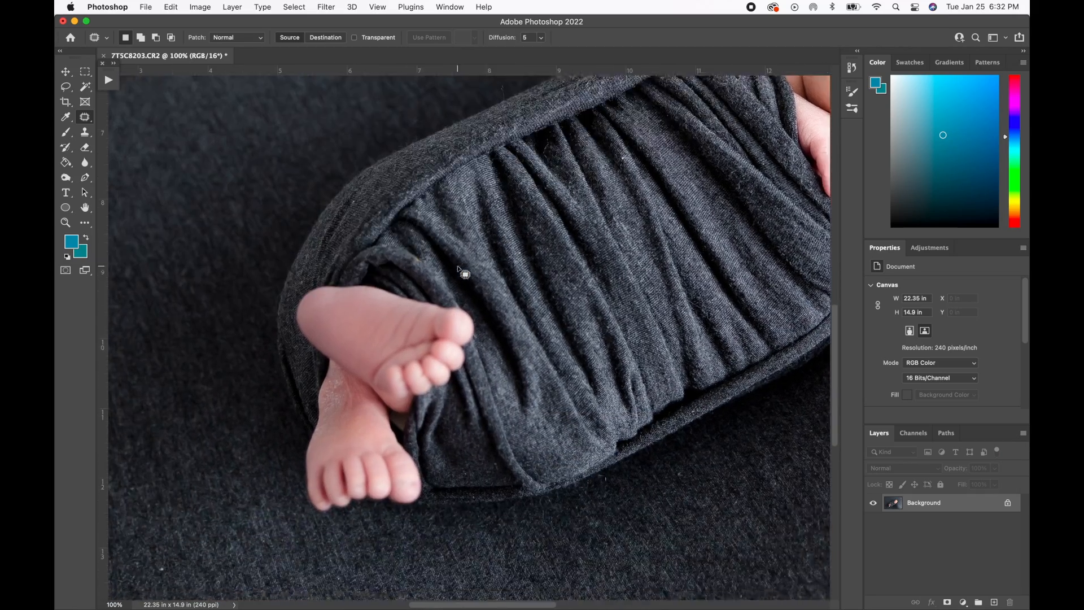
scroll(355, 387, "down", 1)
scroll(356, 386, "left", 1)
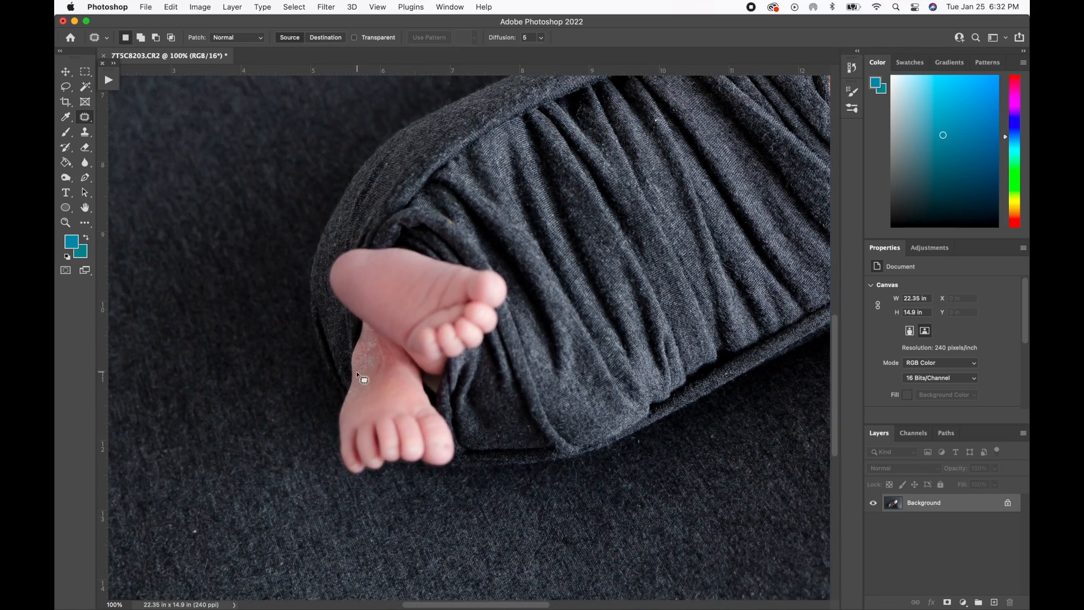
key("super+plus")
key("super+plus")
key("super+plus")
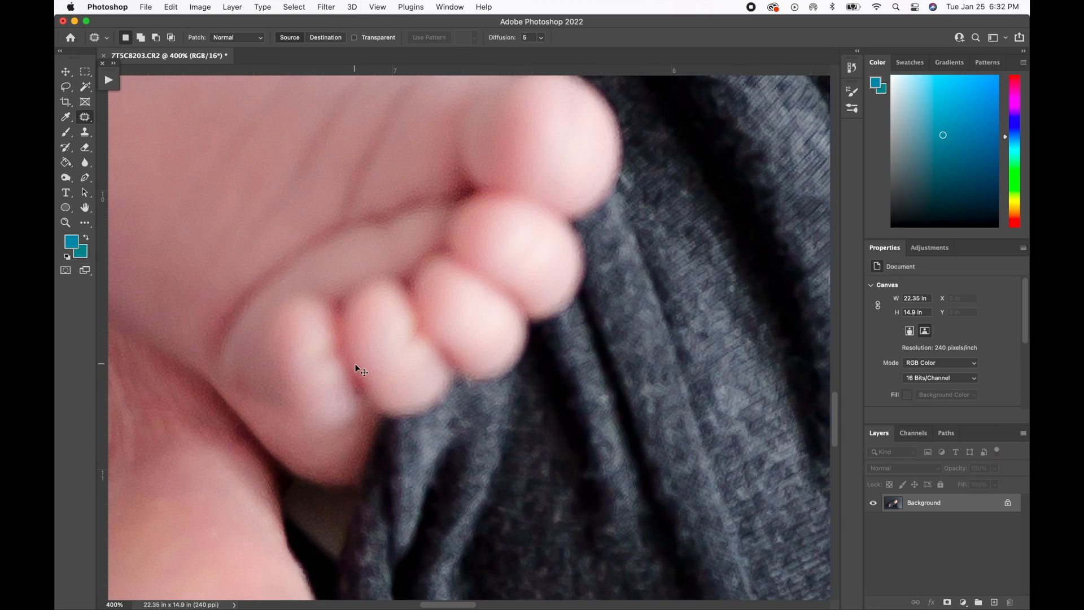
scroll(354, 363, "down", 5)
scroll(355, 363, "left", 8)
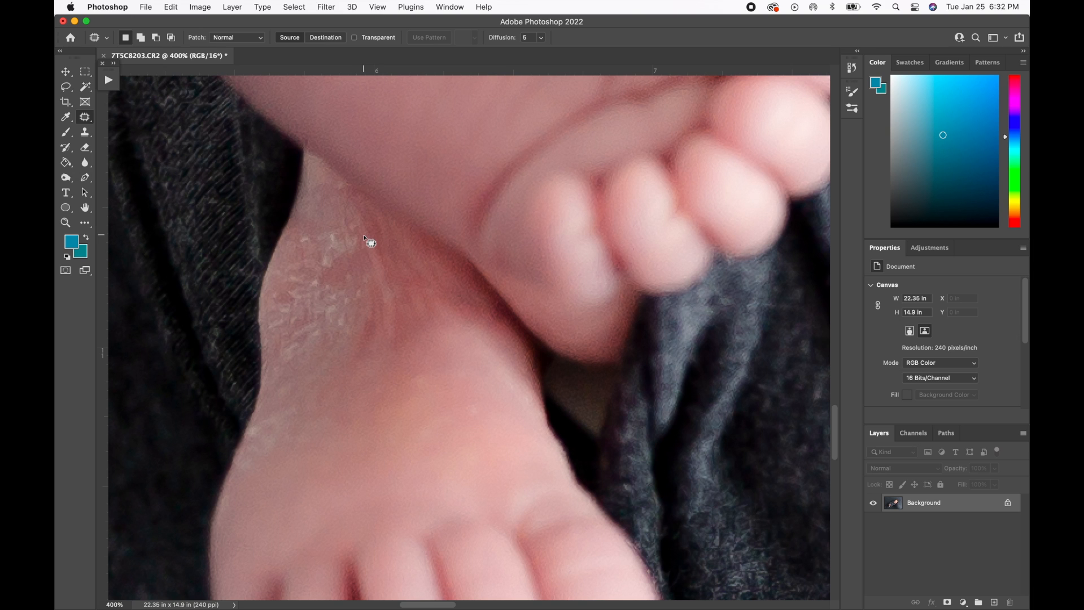
mouse_move(365, 233)
left_mouse_down()
mouse_move(345, 216)
mouse_move(304, 247)
mouse_move(335, 273)
mouse_move(363, 256)
mouse_move(366, 235)
left_mouse_up()
left_click(85, 118)
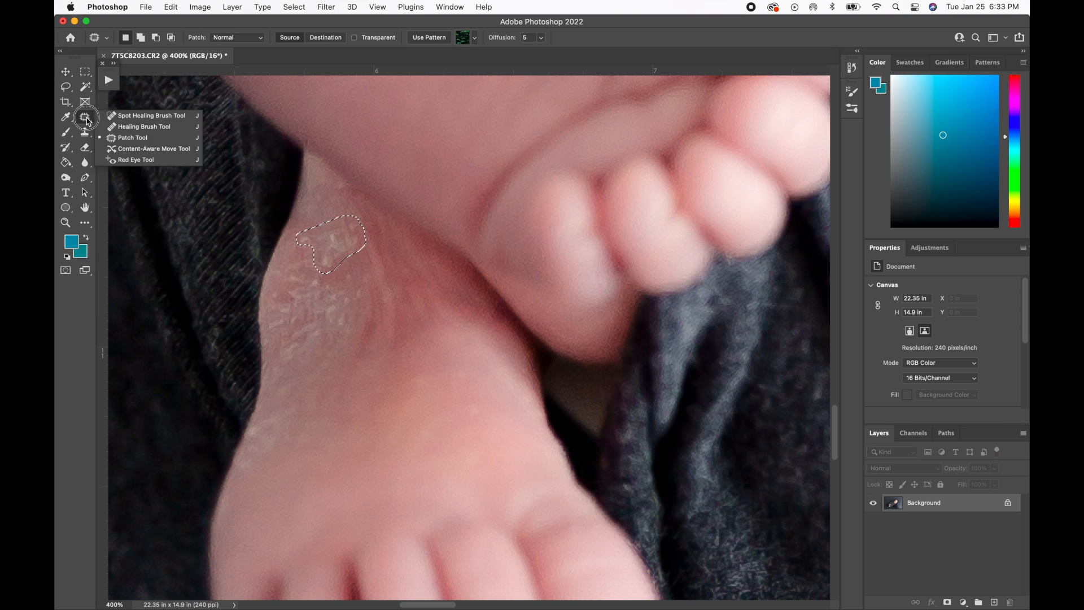
left_click(118, 116)
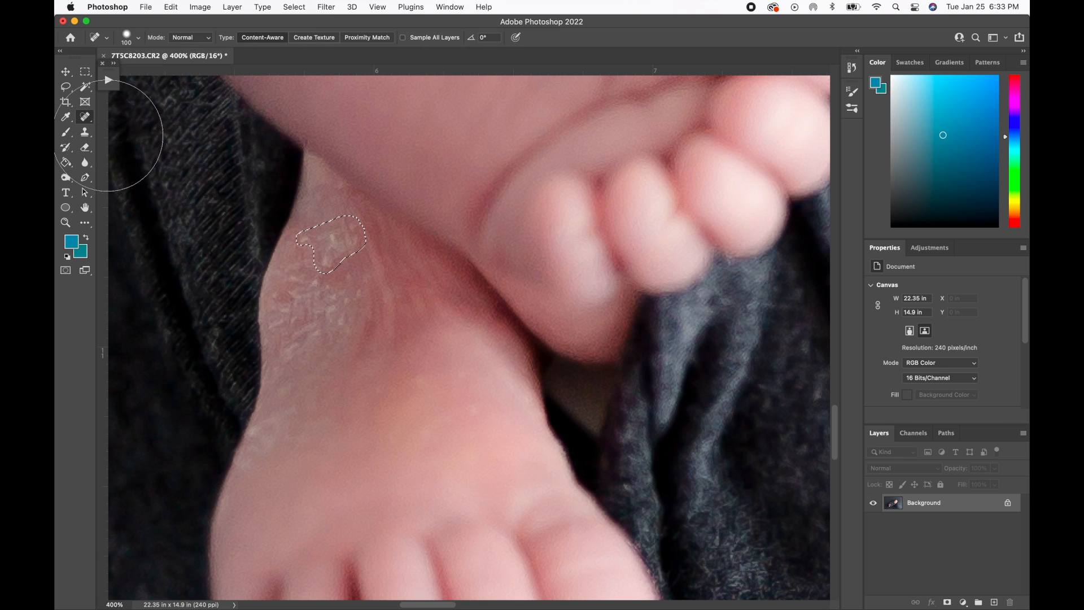
left_click(86, 120)
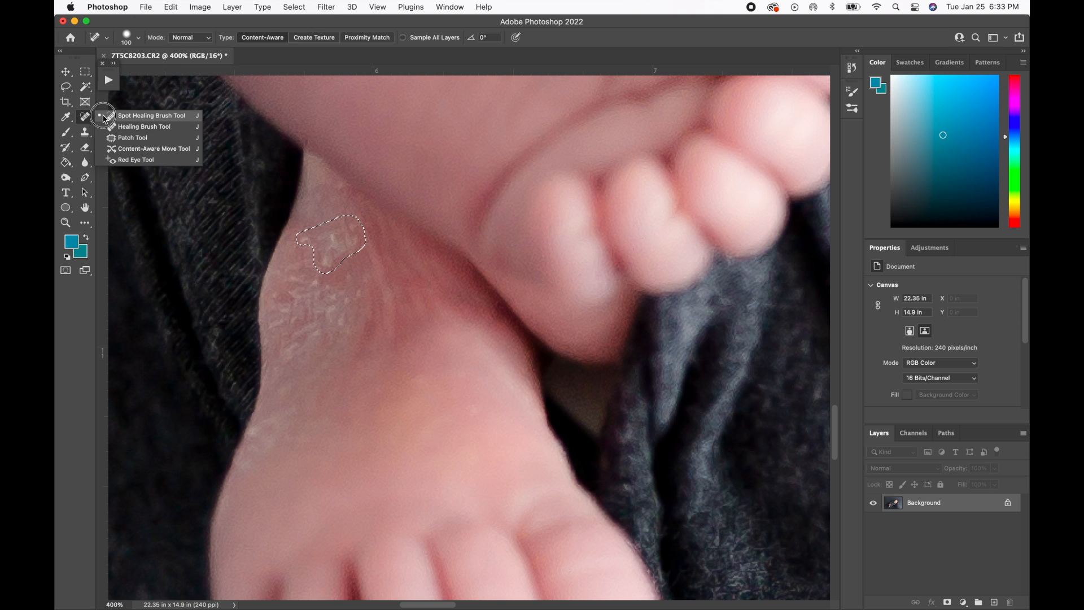
left_click(125, 138)
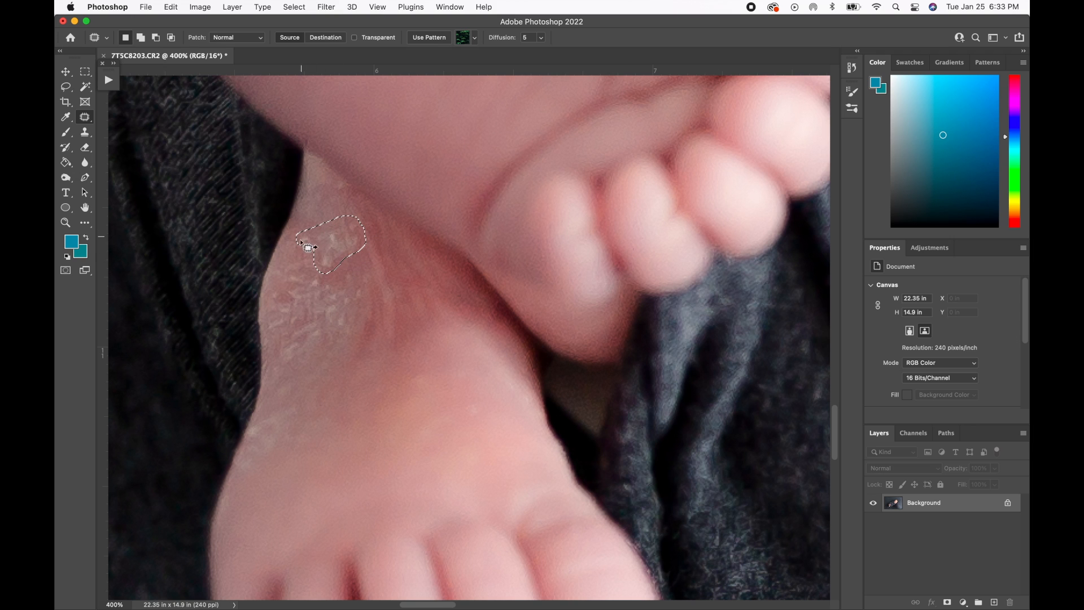
Step: Patch the outlined flaky area on the ankle with the smoother skin beside it
left_click(332, 240)
left_click_drag(334, 240, 394, 258)
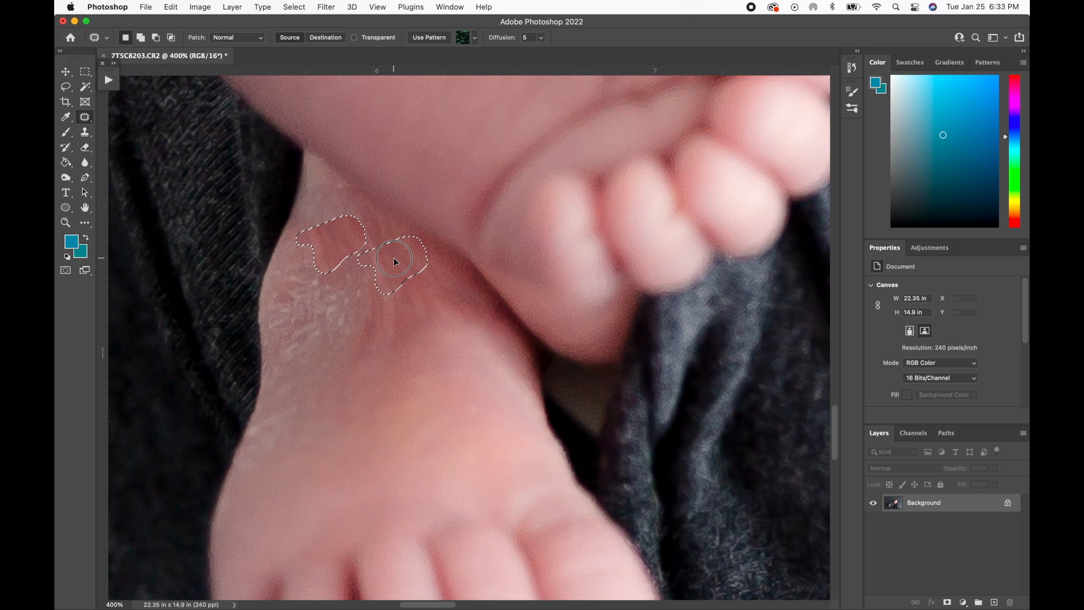
left_click_drag(394, 257, 394, 258)
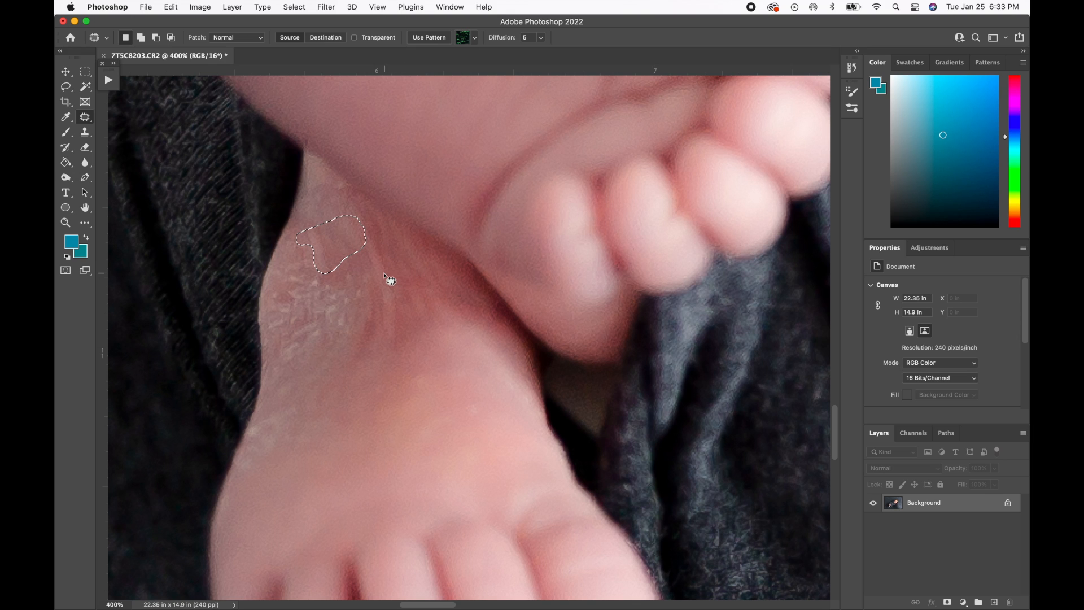
Step: Patch the remaining flaky skin lower on the ankle and along its outer edge, clearing the selection after each patch
left_click(385, 274)
mouse_move(358, 266)
left_mouse_down()
mouse_move(340, 279)
mouse_move(311, 279)
mouse_move(334, 329)
mouse_move(365, 307)
mouse_move(356, 266)
mouse_move(351, 295)
mouse_move(412, 270)
left_mouse_up()
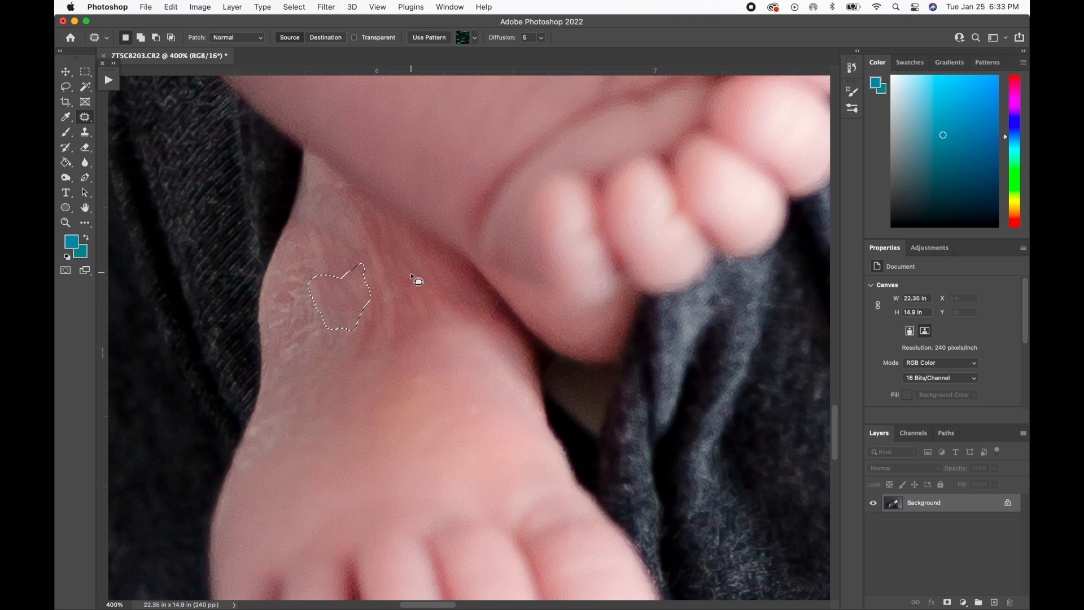
key("super+d")
mouse_move(312, 277)
left_mouse_down()
mouse_move(286, 278)
mouse_move(270, 294)
mouse_move(275, 334)
mouse_move(329, 309)
mouse_move(312, 276)
mouse_move(340, 292)
mouse_move(366, 284)
mouse_move(288, 329)
mouse_move(277, 341)
mouse_move(291, 363)
mouse_move(350, 340)
mouse_move(351, 318)
mouse_move(340, 312)
mouse_move(335, 327)
mouse_move(371, 269)
left_mouse_up()
key("super+d")
key("super+d")
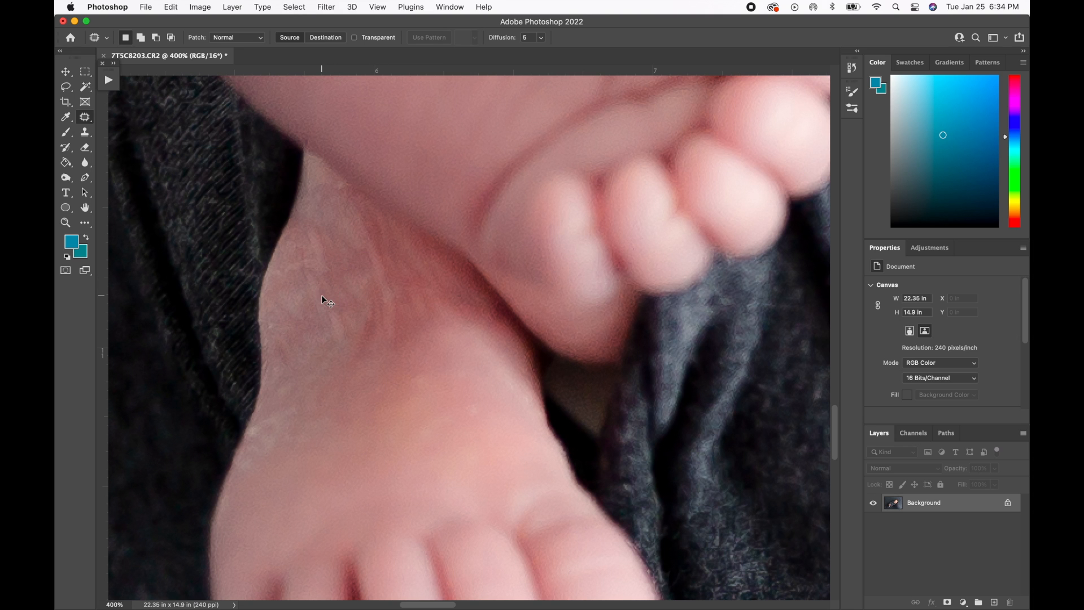
Step: Patch the speck on top of the lower foot and the dry skin along the foot's outer edge
key("super+minus")
key("super+minus")
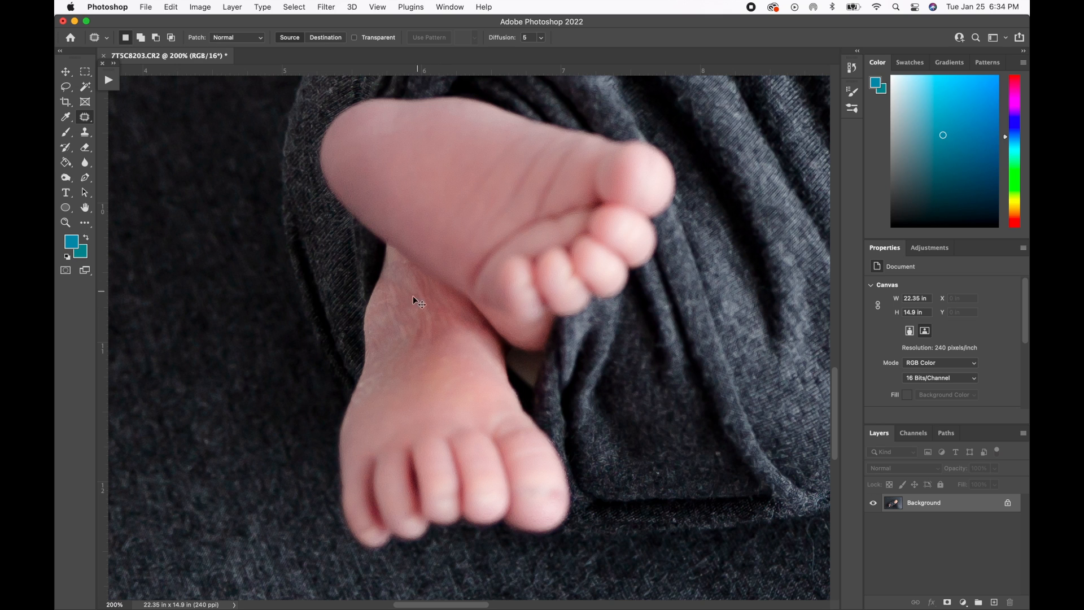
mouse_move(478, 366)
left_mouse_down()
mouse_move(440, 388)
mouse_move(457, 396)
left_mouse_up()
key("super+d")
key("super+equal")
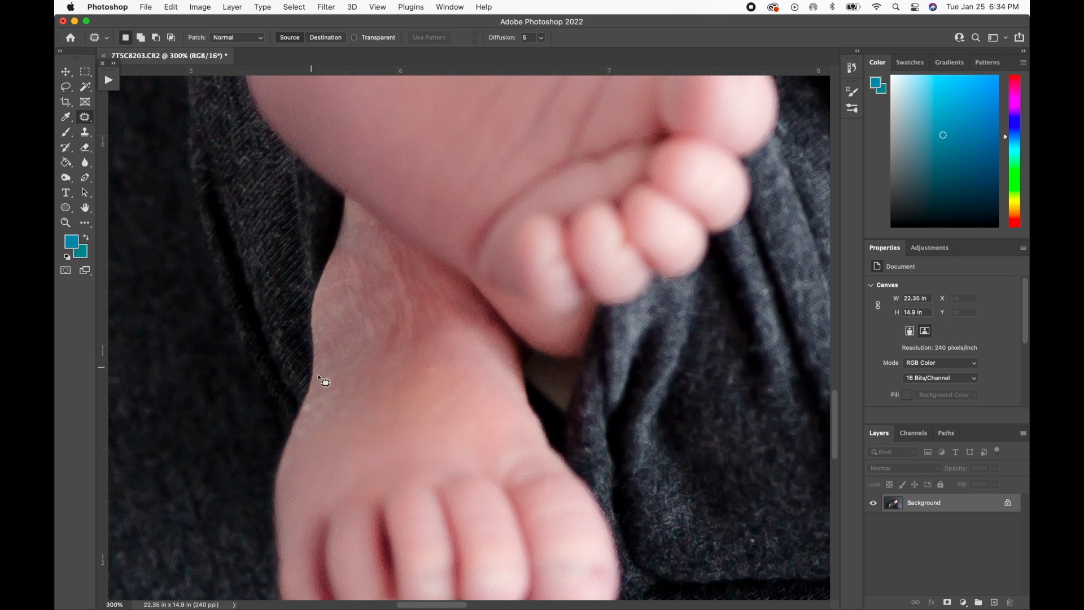
mouse_move(300, 444)
left_mouse_down()
mouse_move(358, 397)
mouse_move(324, 390)
mouse_move(292, 439)
mouse_move(309, 426)
mouse_move(357, 435)
left_mouse_up()
key("super+d")
Step: Patch the white lint speck on the wrap's folds at 300% zoom and deselect it
key("super+minus")
key("super+minus")
key("super+minus")
scroll(530, 308, "right", 2)
scroll(531, 312, "up", 5)
scroll(530, 312, "right", 6)
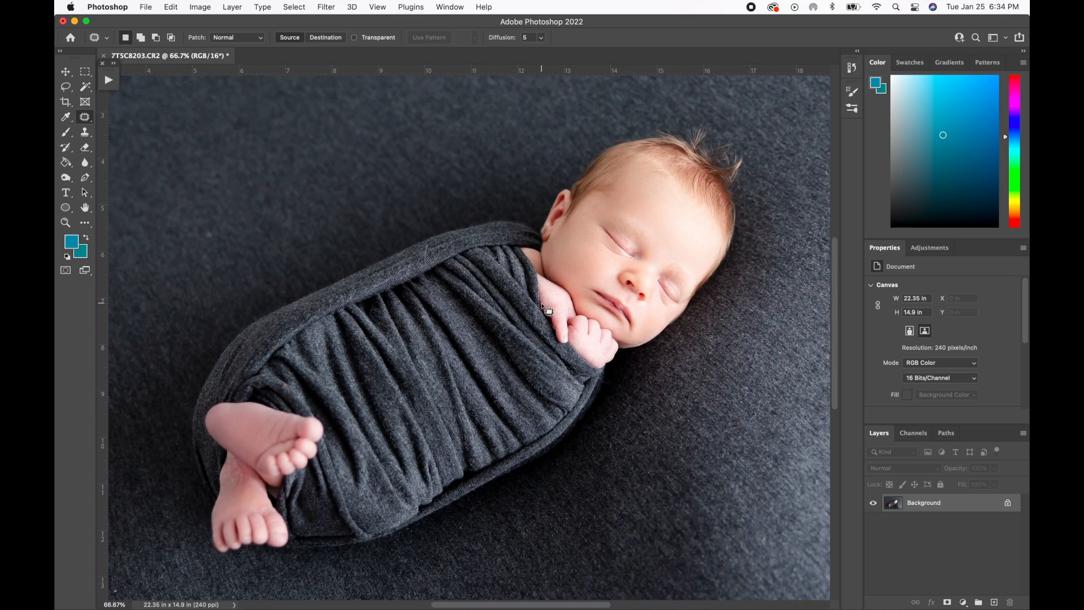
key("super+plus")
key("super+plus")
key("super+plus")
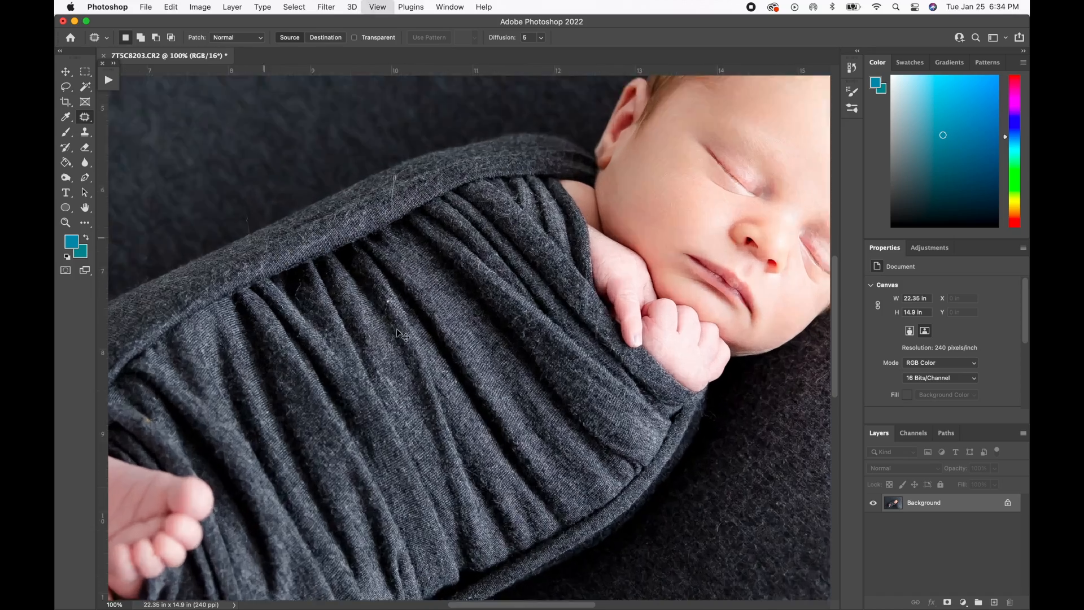
scroll(385, 316, "up", 2)
scroll(385, 316, "left", 2)
scroll(384, 305, "up", 2)
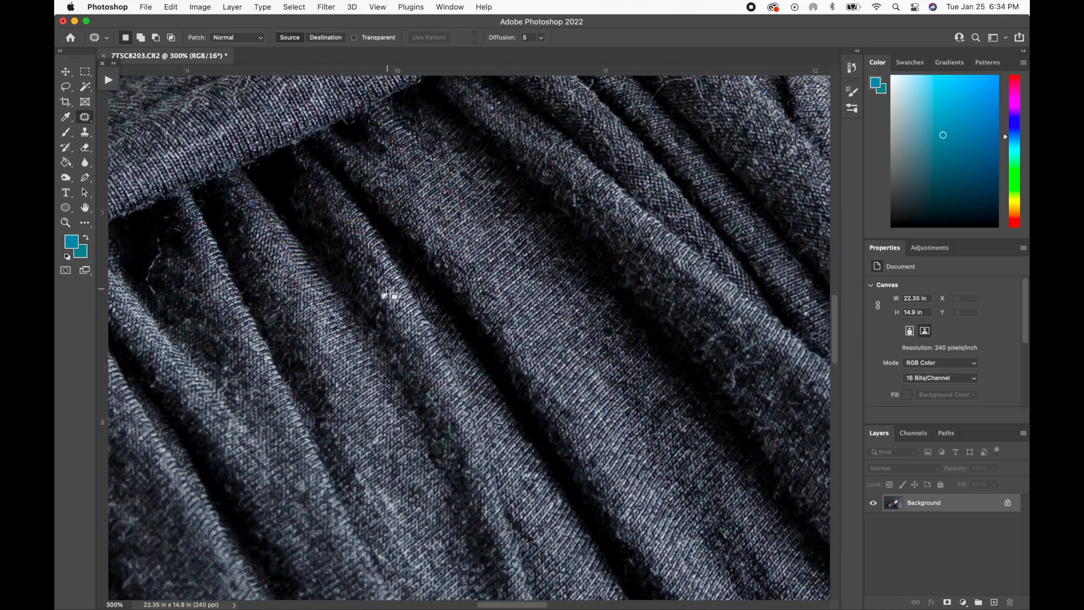
mouse_move(386, 287)
left_mouse_down()
mouse_move(376, 292)
mouse_move(393, 290)
mouse_move(395, 311)
left_mouse_up()
key("super+d")
Step: Patch away the loose light thread on the wrap's upper band and deselect it
scroll(418, 293, "up", 10)
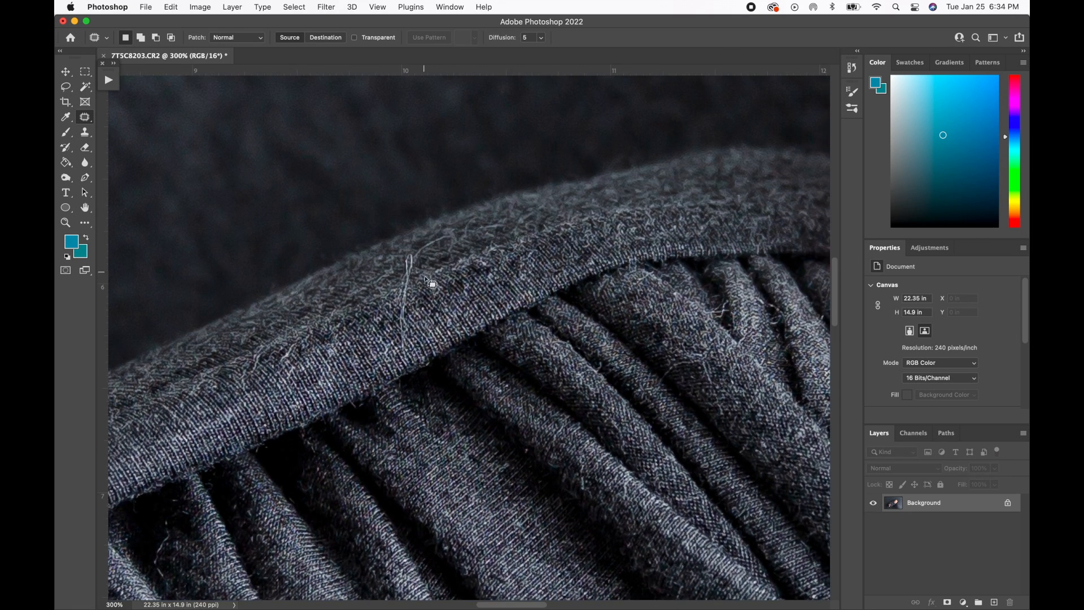
mouse_move(410, 349)
left_mouse_down()
mouse_move(414, 250)
mouse_move(404, 251)
mouse_move(393, 318)
mouse_move(404, 356)
mouse_move(427, 319)
left_mouse_up()
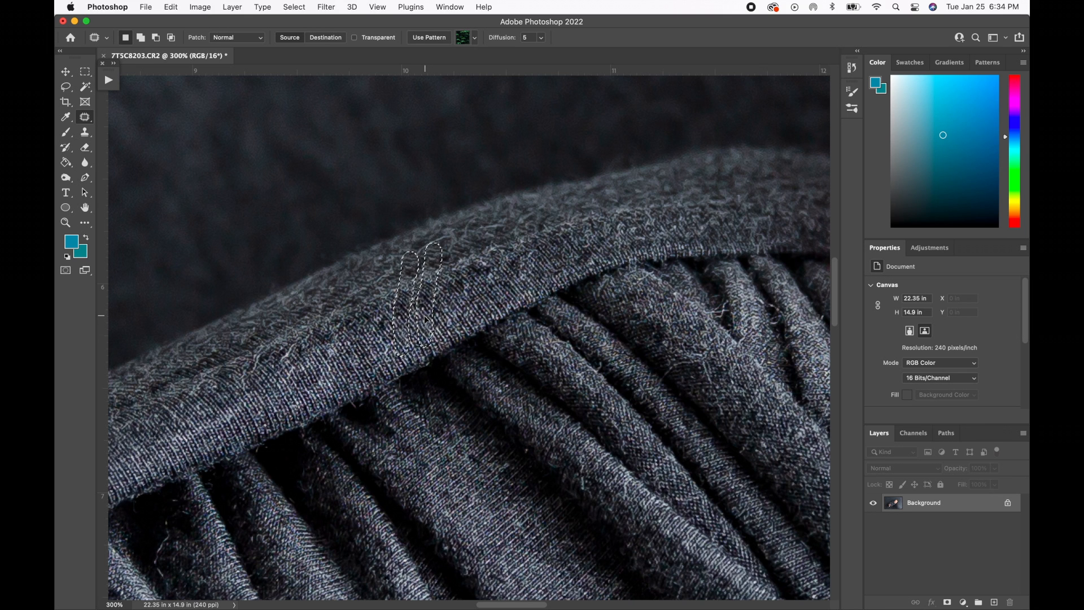
key("cmd+d")
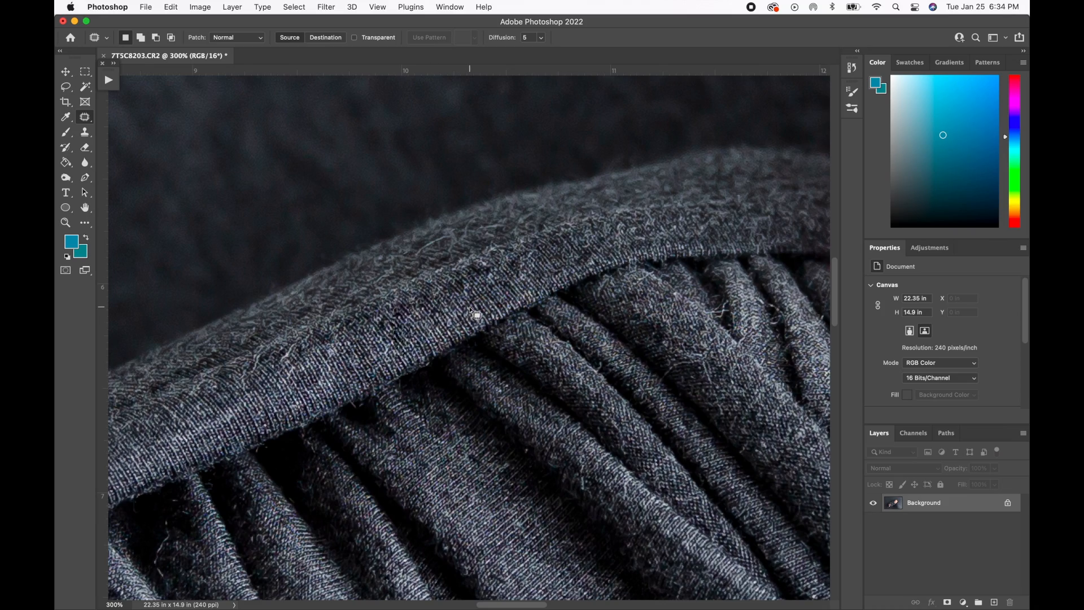
Step: Patch the speck on the backdrop just below the wrap's lower edge and deselect it
scroll(471, 309, "down", 5)
scroll(472, 309, "right", 8)
key("super+minus")
key("super+minus")
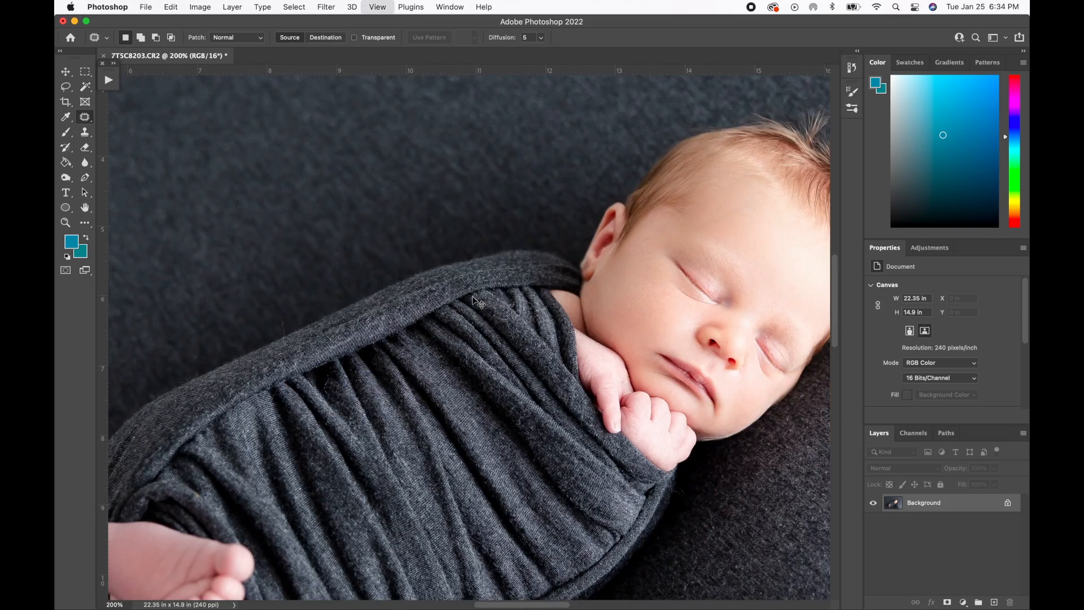
scroll(474, 316, "down", 6)
scroll(474, 317, "left", 5)
scroll(481, 323, "down", 5)
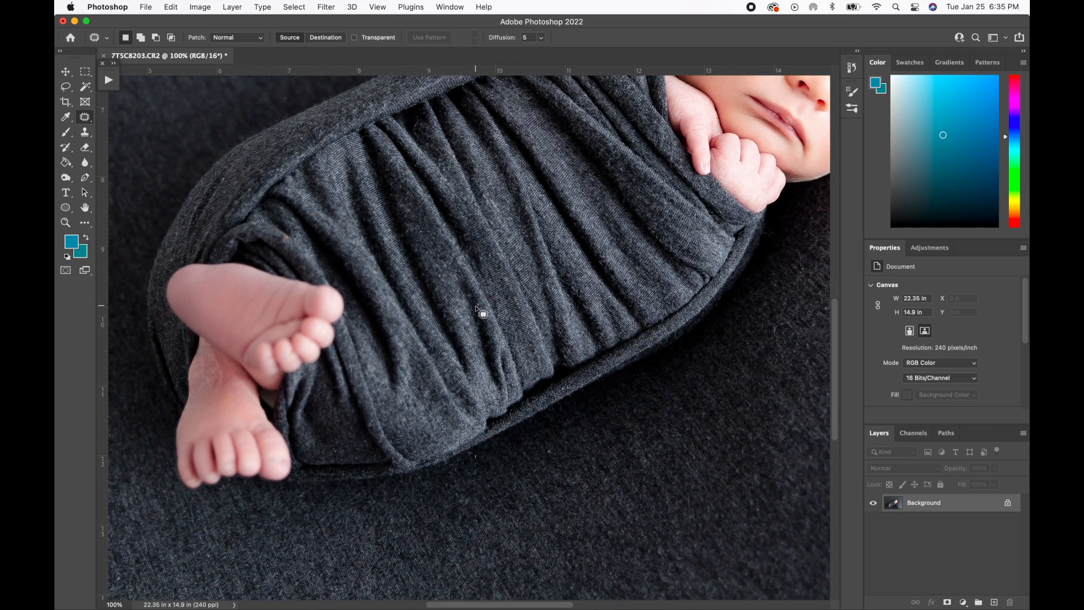
mouse_move(468, 461)
left_mouse_down()
mouse_move(479, 463)
mouse_move(475, 450)
mouse_move(468, 459)
left_mouse_up()
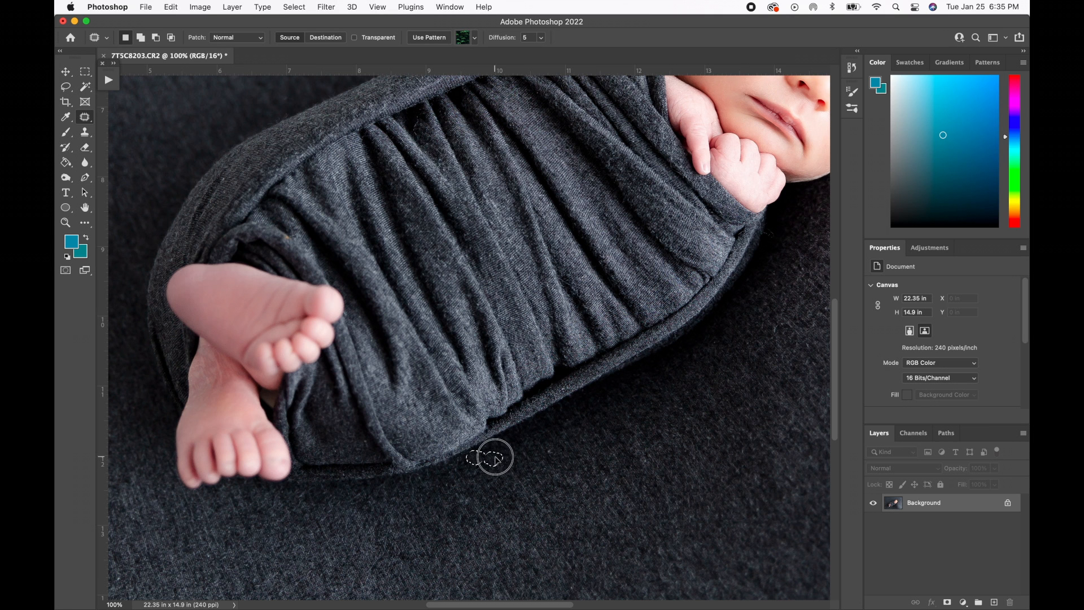
key("super+d")
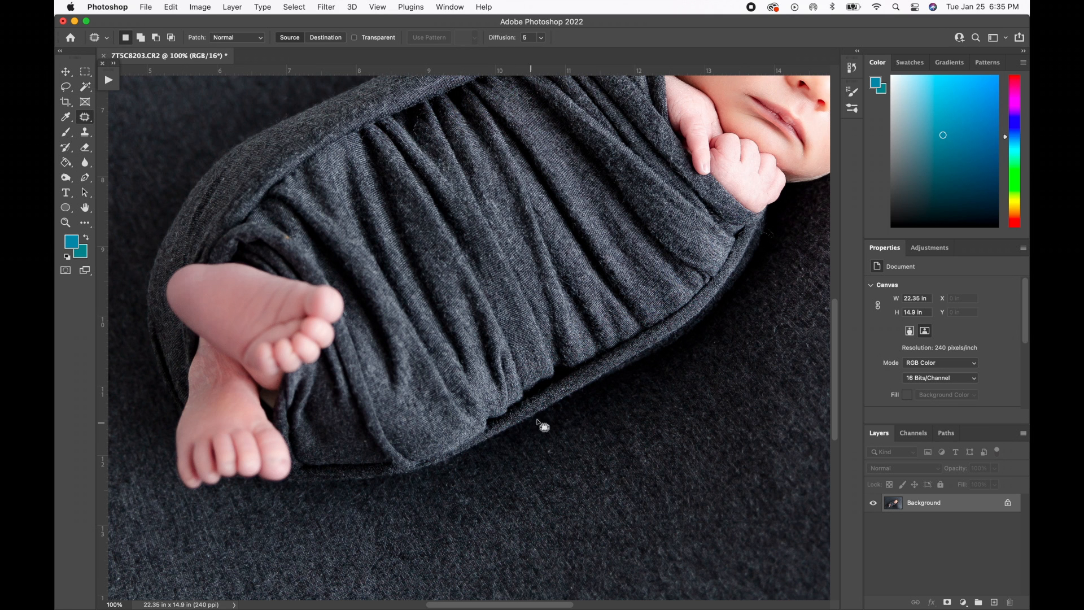
Step: Take a snapshot of the retouched photo in the History and go to the start of the state list
key("super+minus")
scroll(560, 421, "up", 5)
scroll(560, 421, "right", 2)
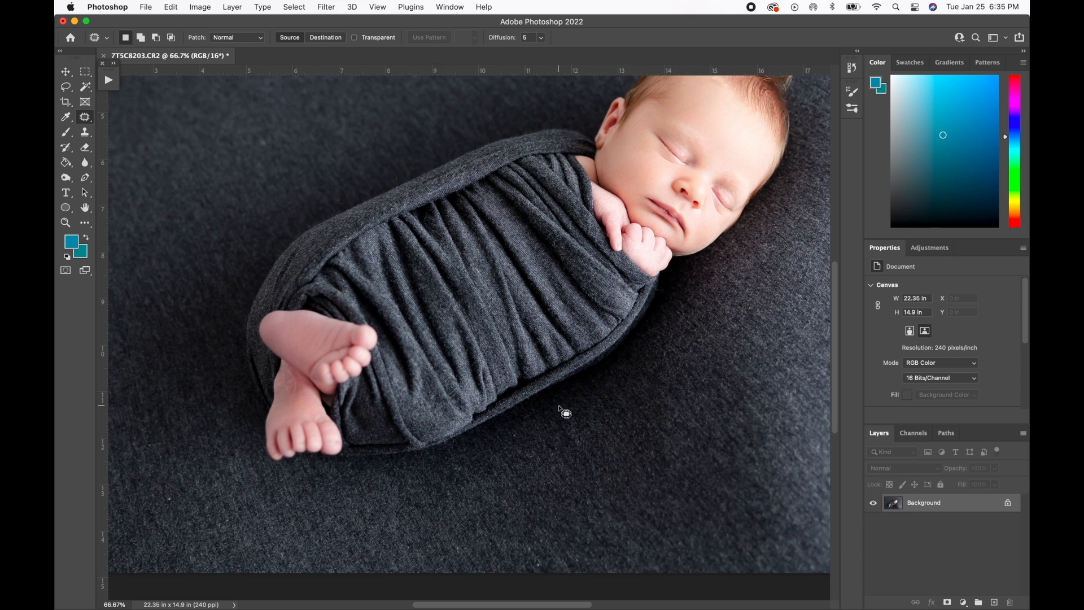
left_click(851, 69)
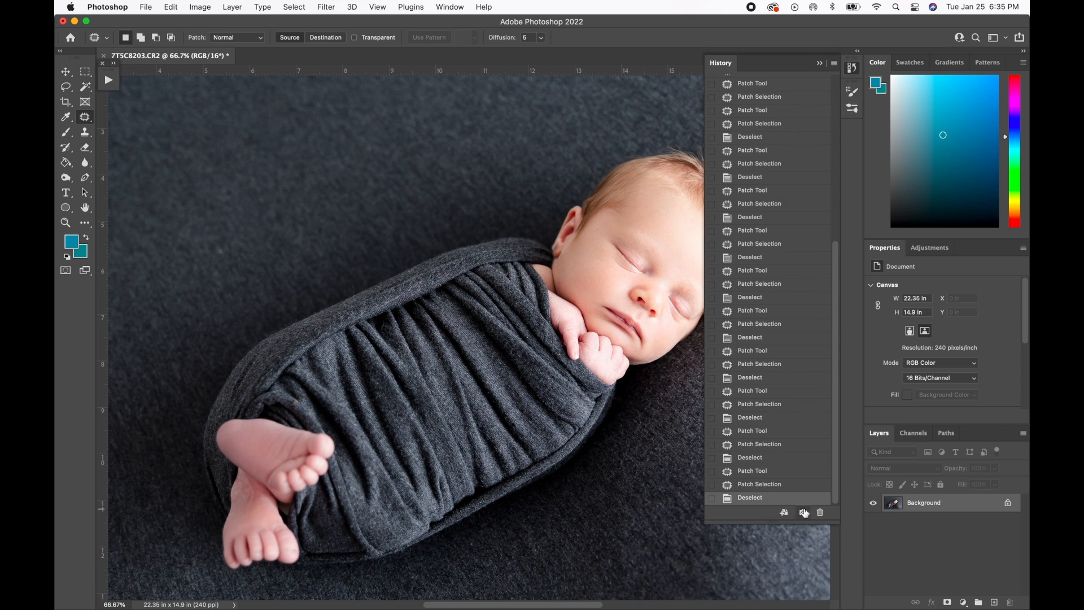
left_click_drag(836, 260, 836, 79)
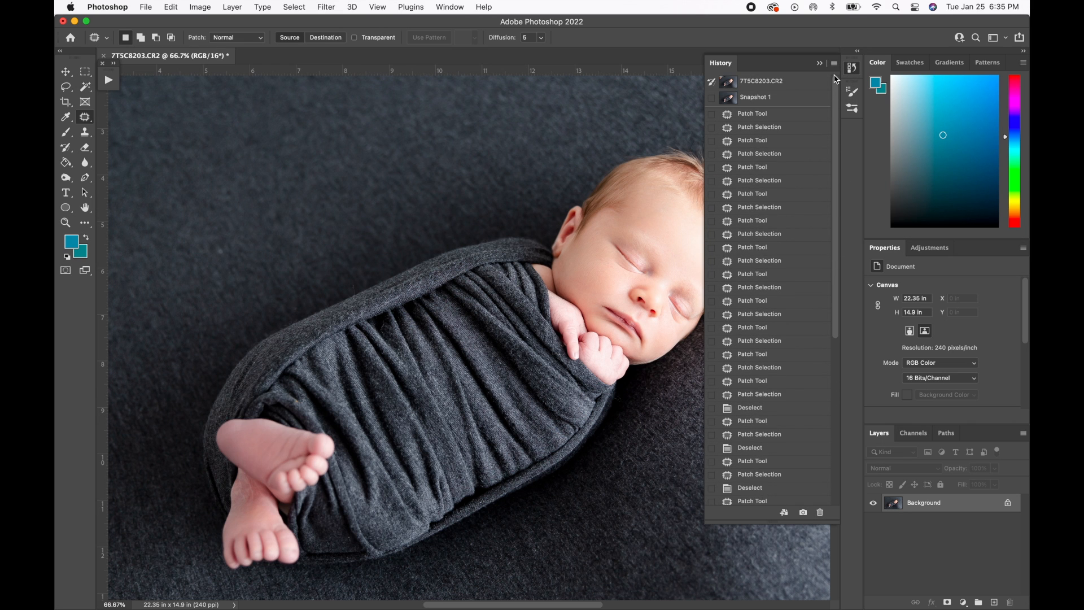
Step: Show the whole photo at 33.3% in its original opened state, 7T5C8203.CR2, to compare it with the retouched version
scroll(836, 79, "down", 2)
scroll(451, 261, "right", 3)
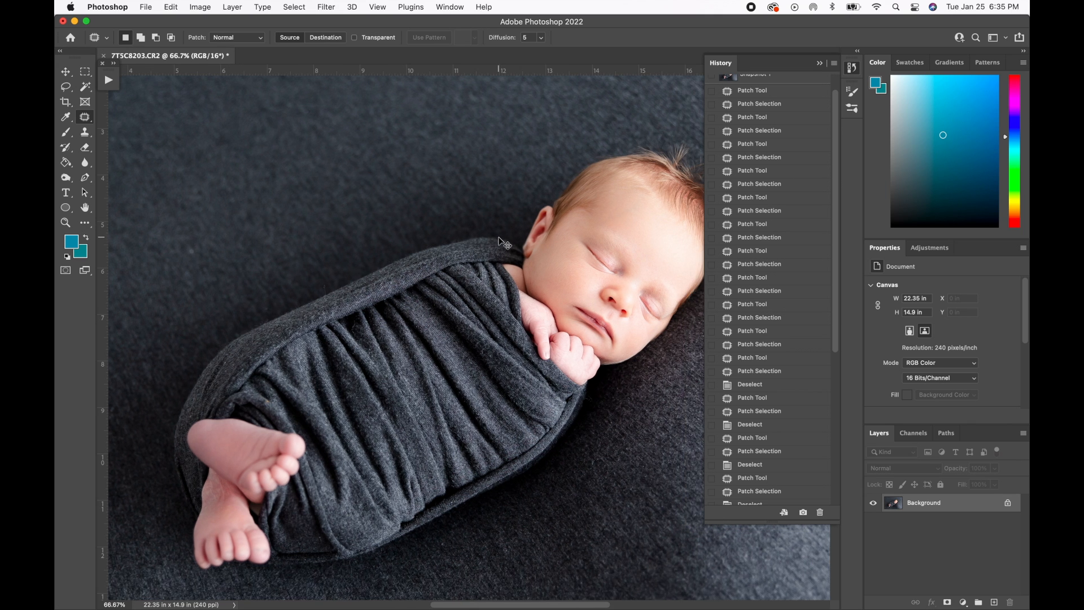
key("super+minus")
key("super+minus")
key("super+minus")
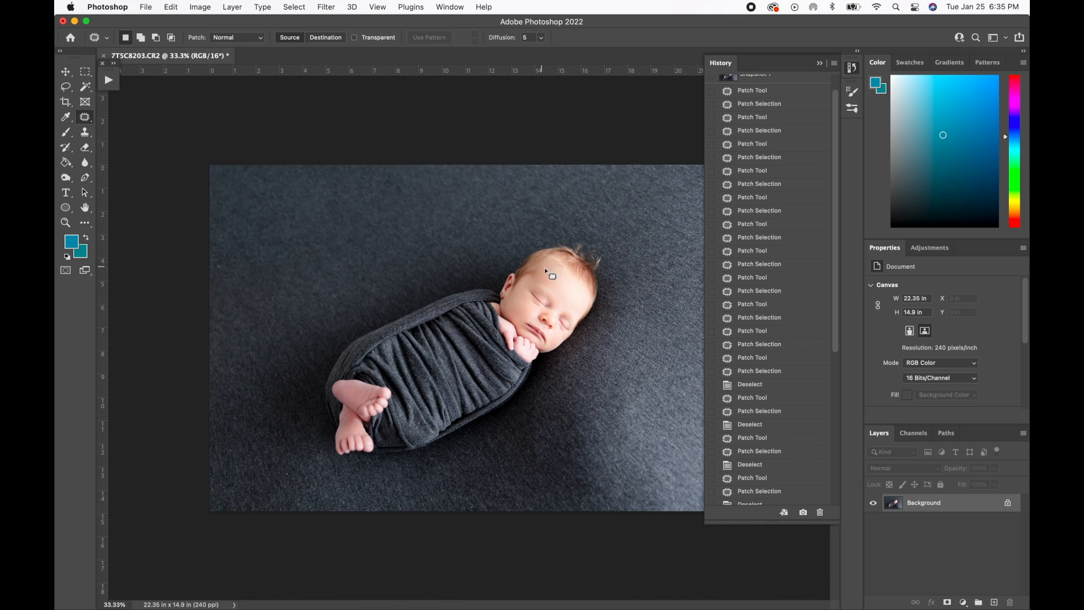
left_click_drag(837, 121, 840, 94)
left_click(763, 82)
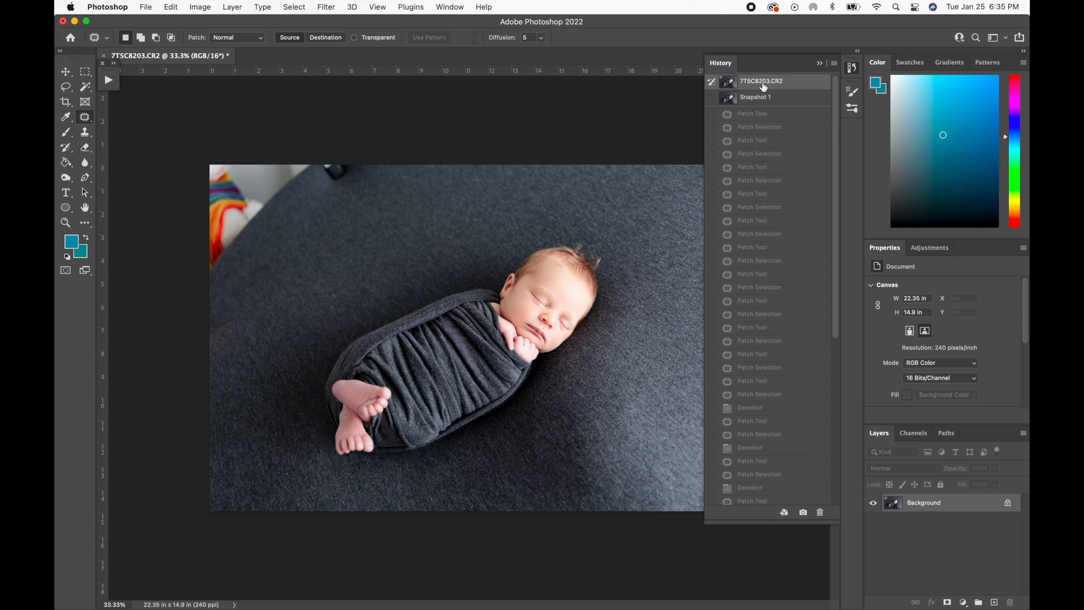
Step: Compare the baby's face and hands at 100% between Snapshot 1 and the original opened state, 7T5C8203.CR2, switching between them repeatedly
left_click(754, 100)
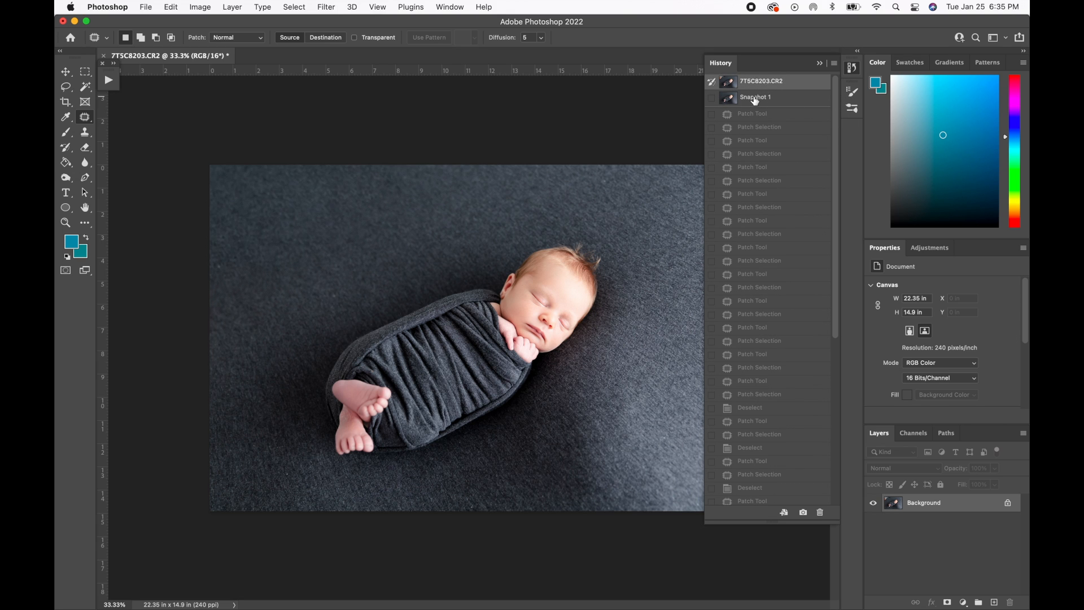
key("super+1")
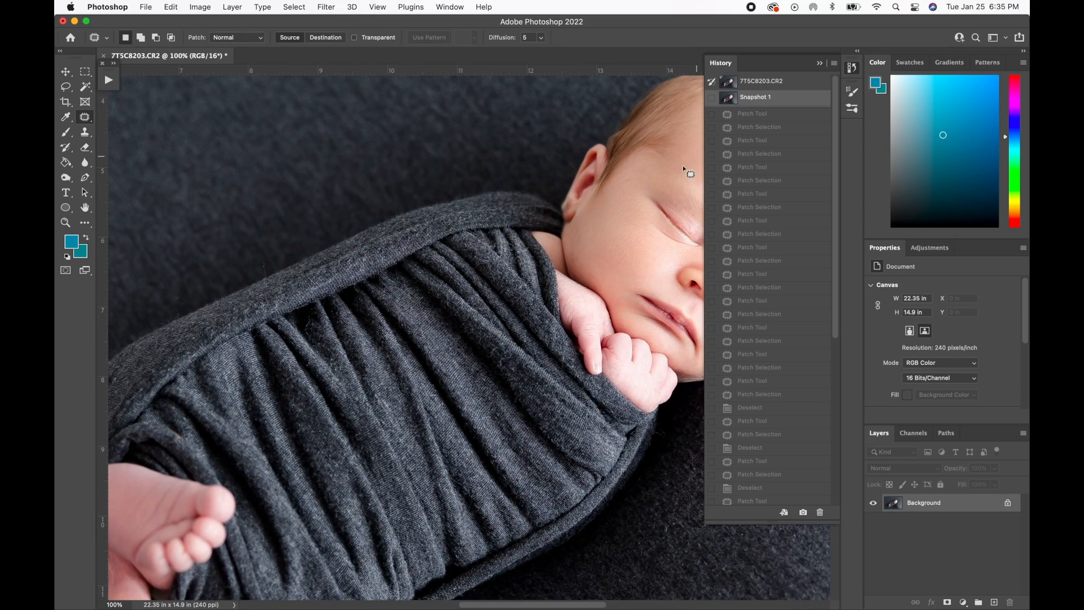
scroll(672, 185, "right", 5)
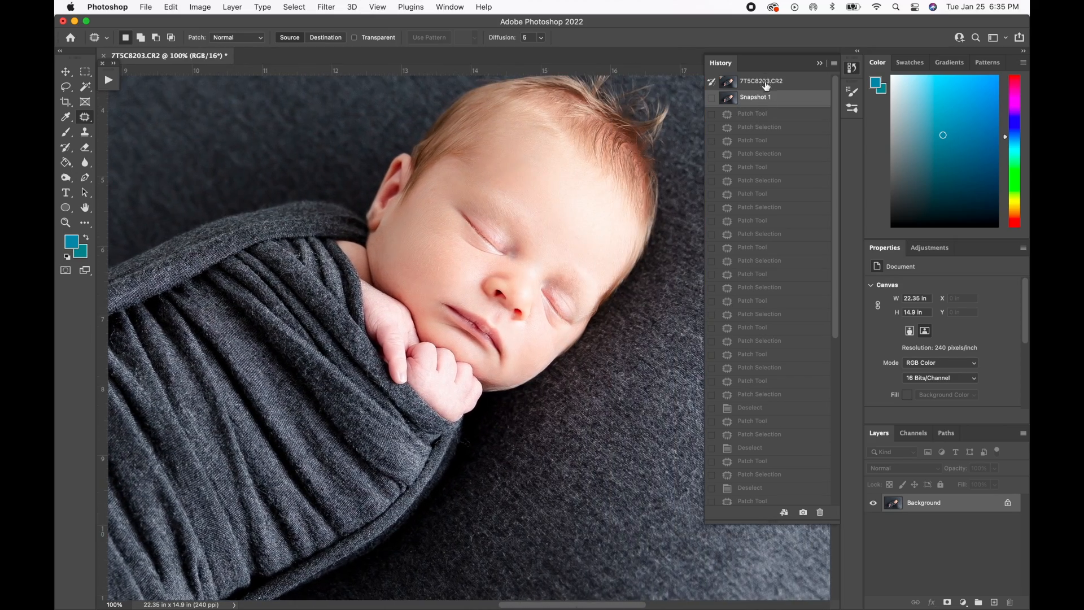
left_click(764, 83)
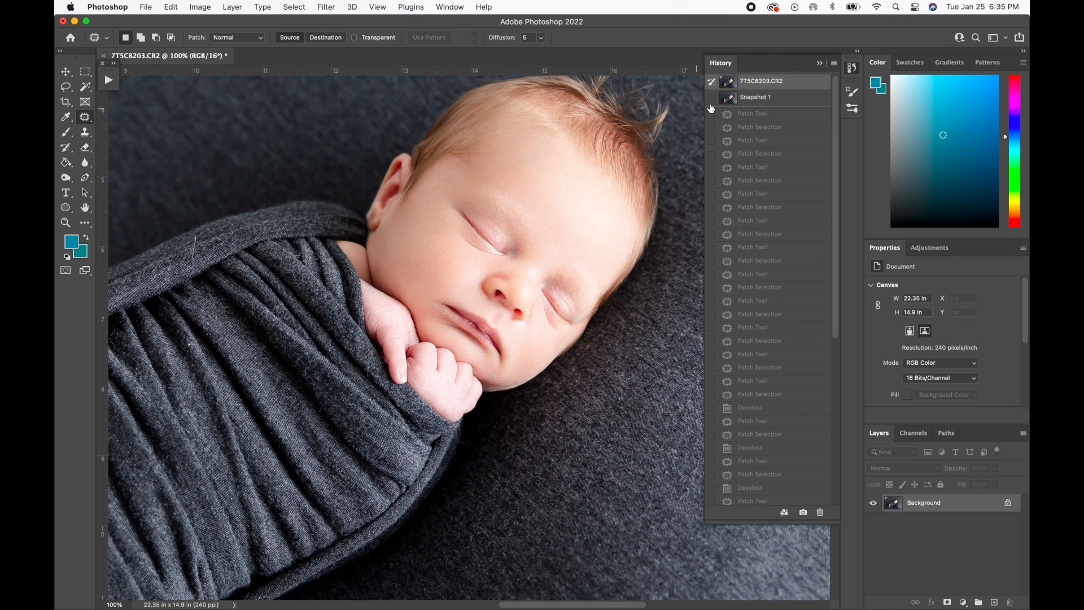
left_click(754, 102)
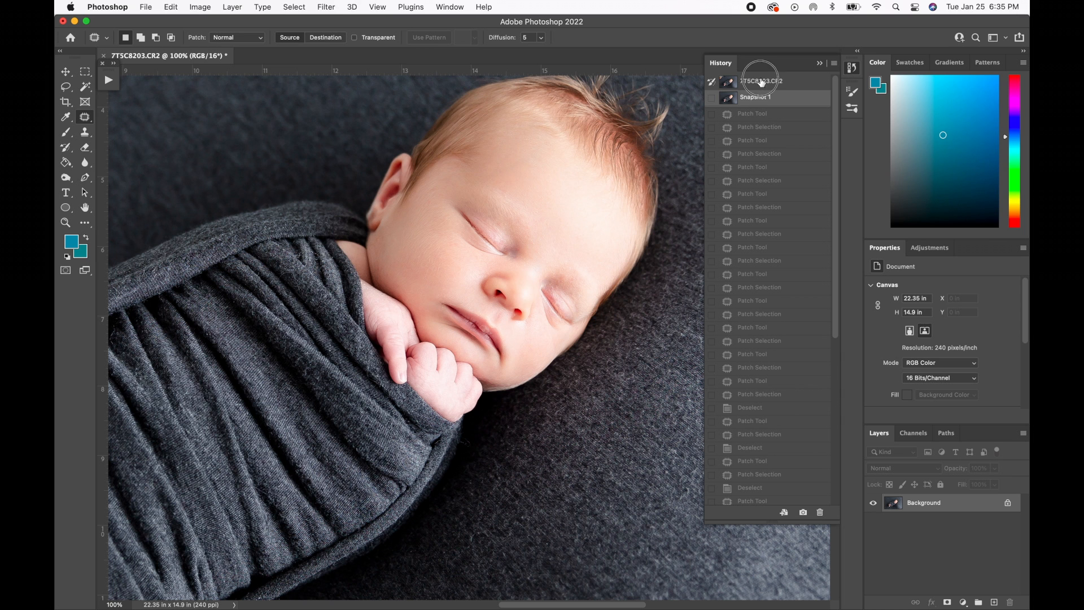
left_click(761, 84)
Step: Restore the retouched state, Snapshot 1, and show the whole photo at 33.3%
left_click(755, 105)
key("super+minus")
key("super+minus")
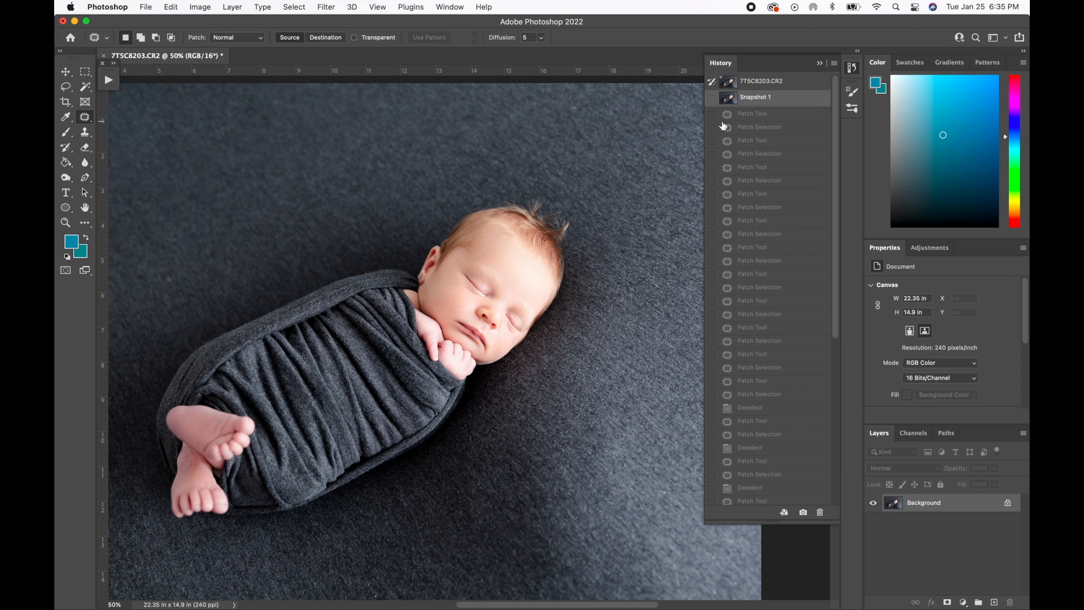
key("super+minus")
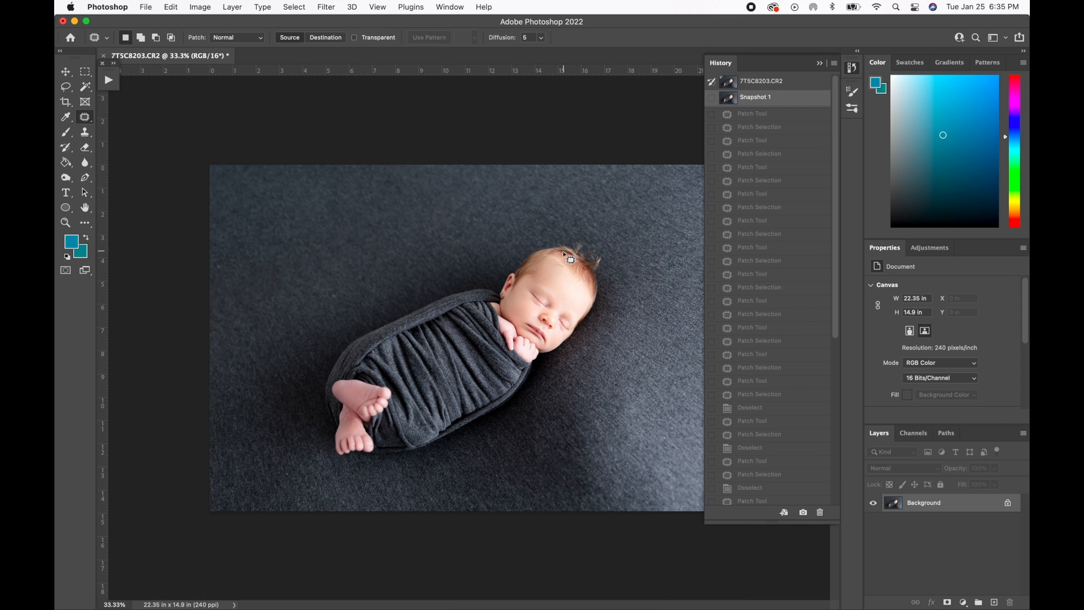